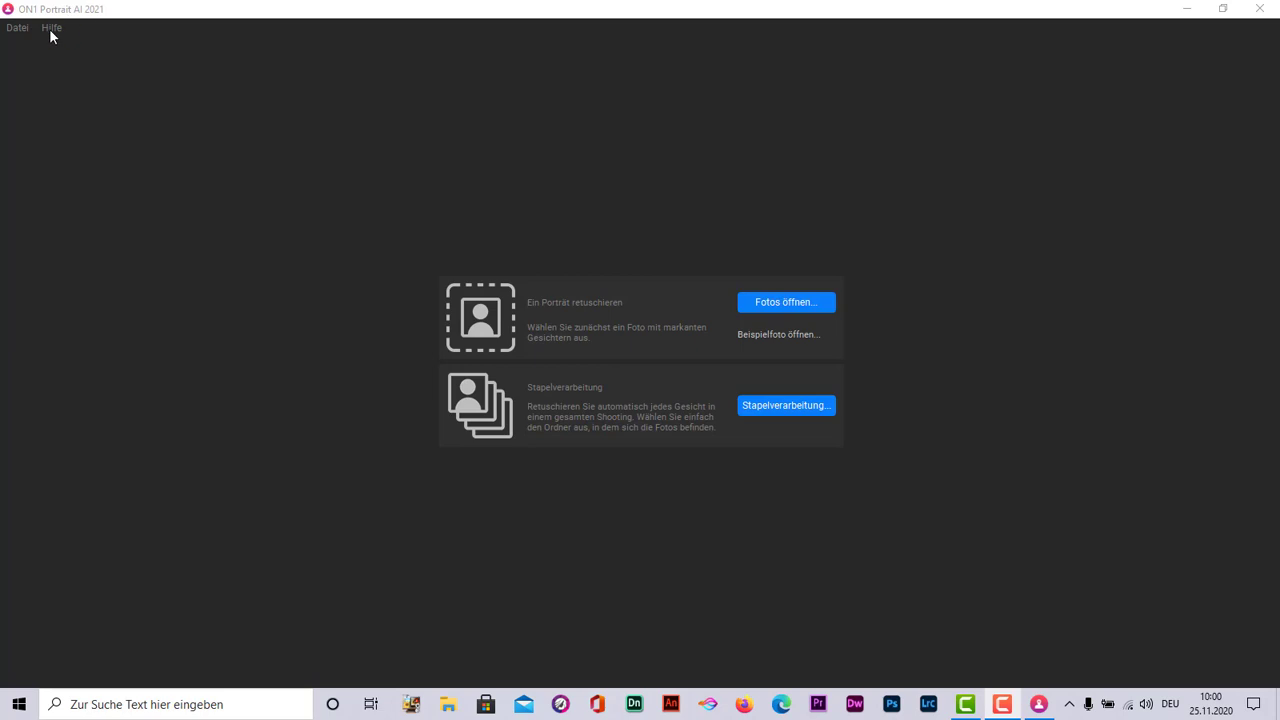
- Look through Help and batch settings without changes, then open the sample portrait ON1 Probe
{"action": "left_click", "coordinate": [50, 28]}
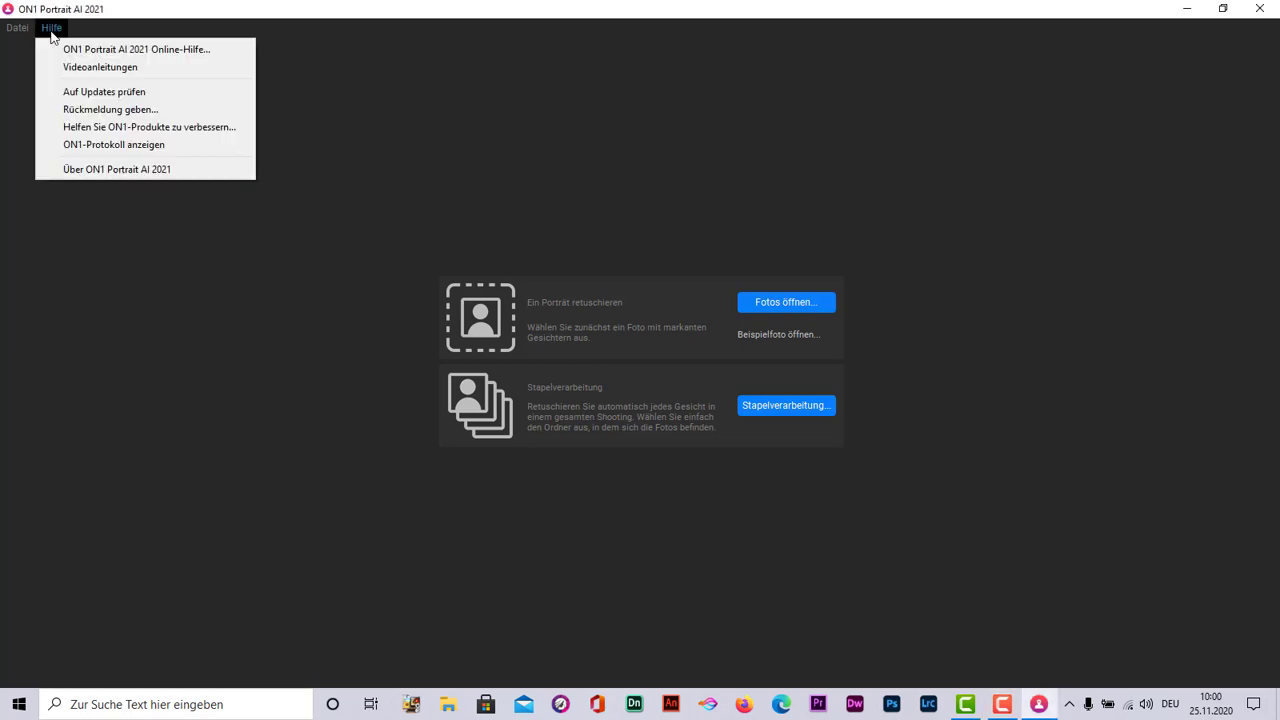
{"action": "left_click", "coordinate": [199, 165]}
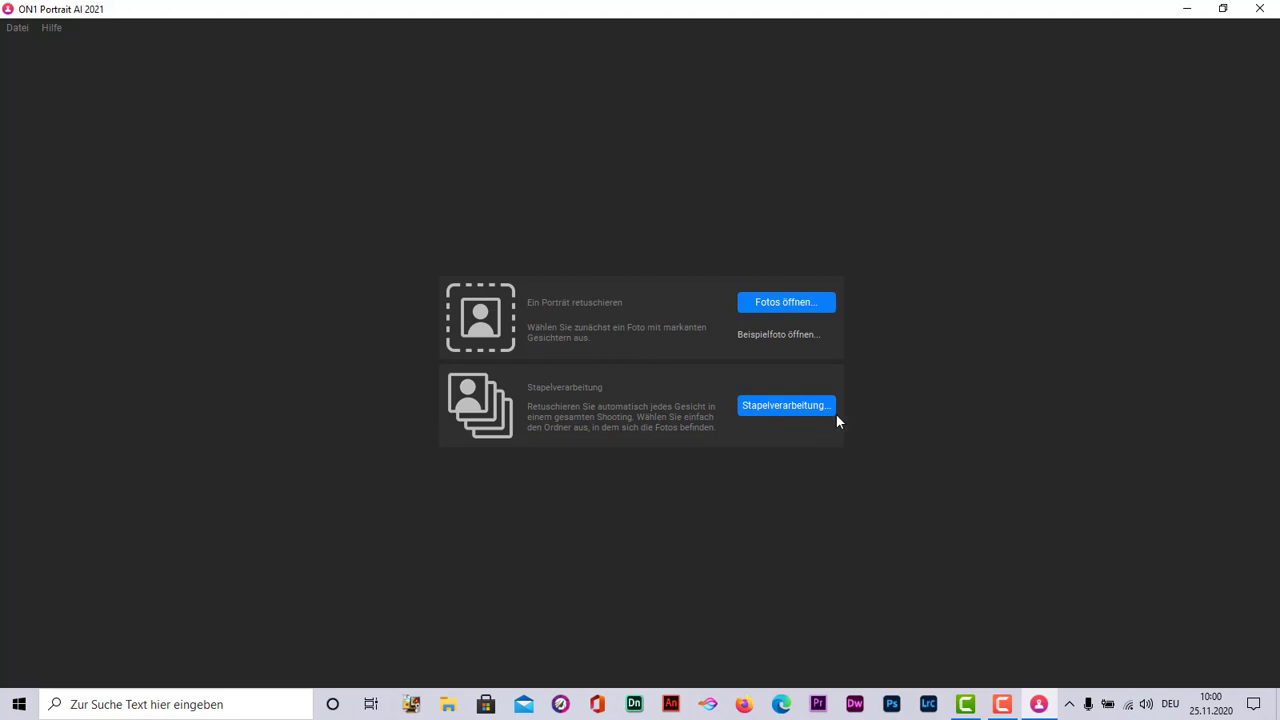
{"action": "left_click", "coordinate": [809, 411]}
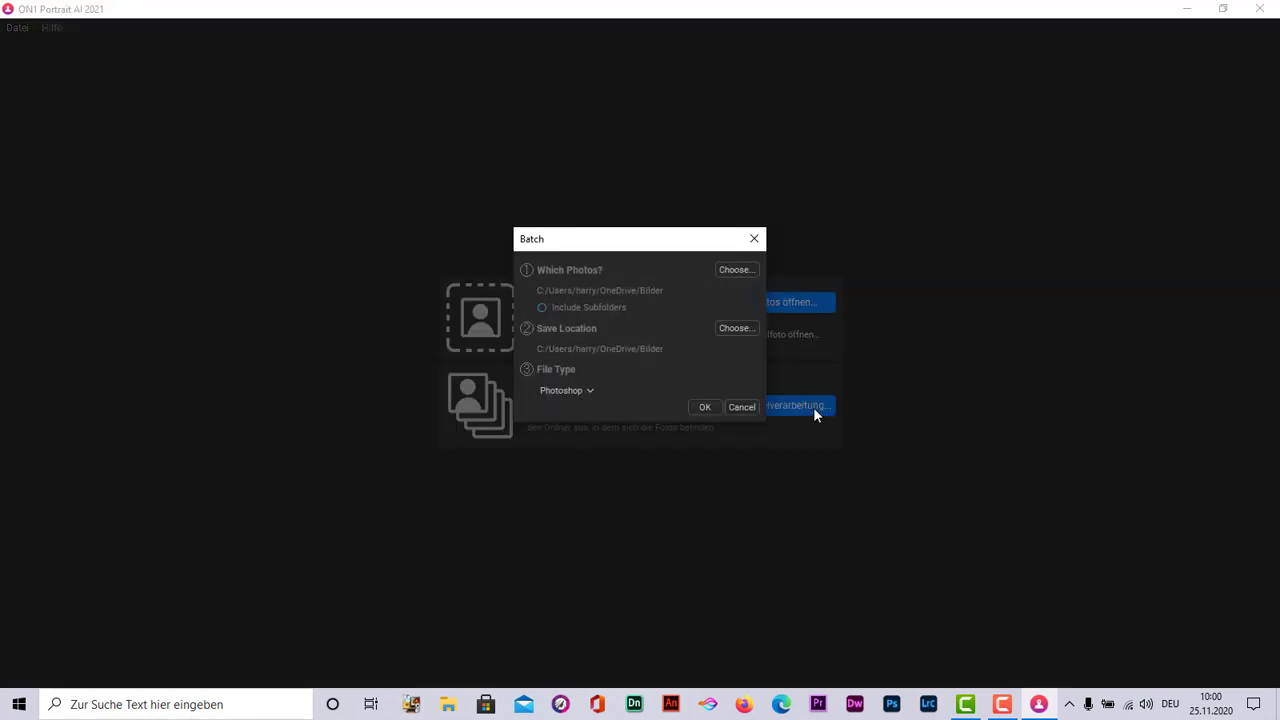
{"action": "left_click", "coordinate": [754, 238]}
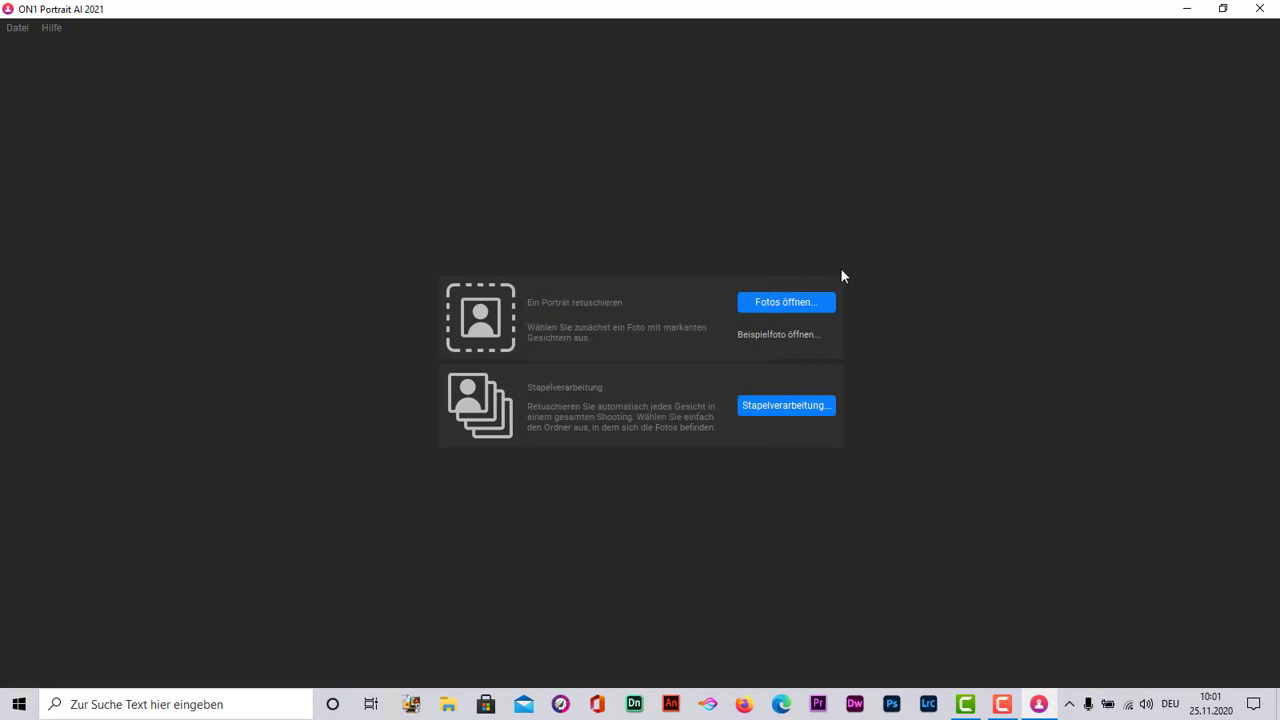
{"action": "left_click", "coordinate": [796, 336]}
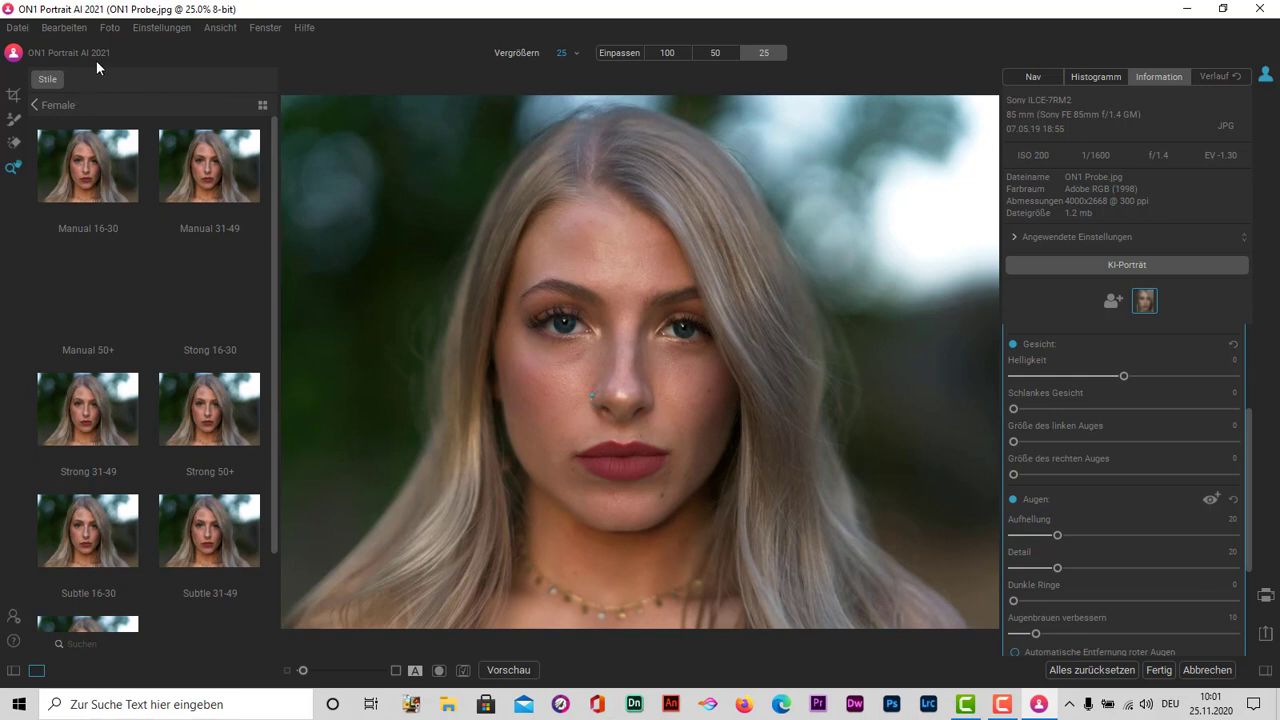
- Return to the Children, Female and Male style categories and view the Datei menu
{"action": "left_click", "coordinate": [36, 105]}
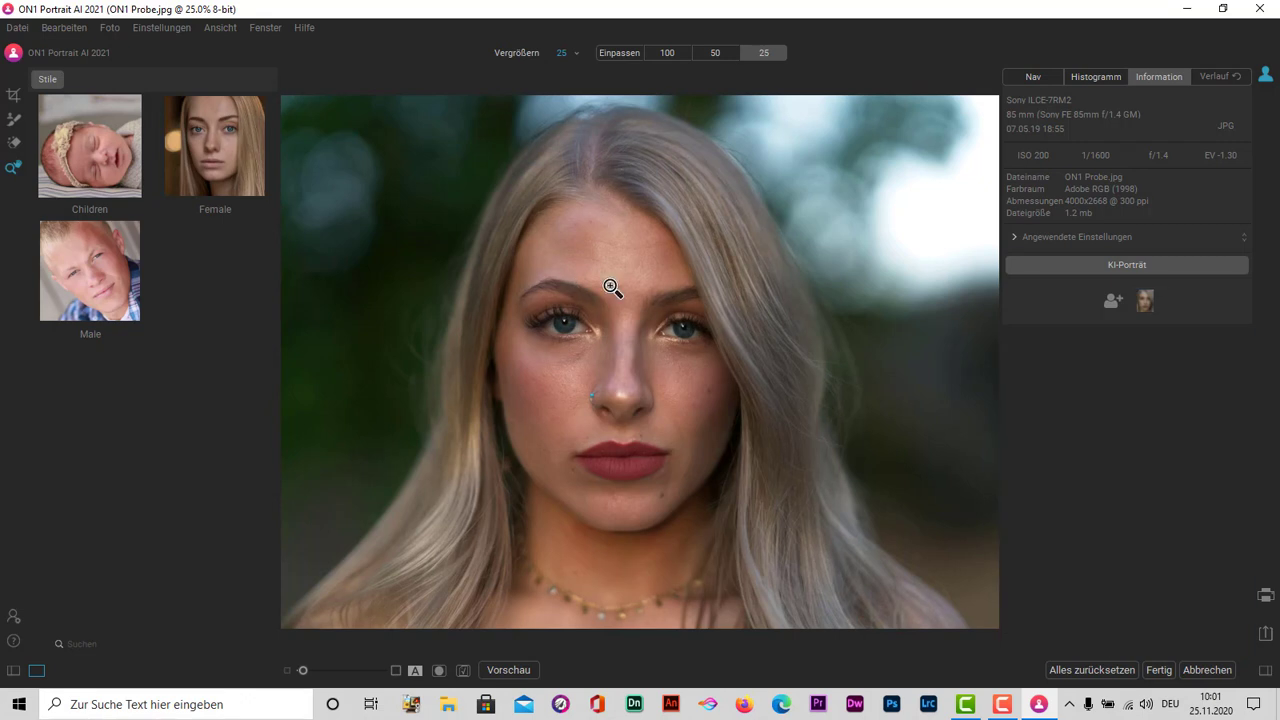
{"action": "left_click", "coordinate": [17, 28]}
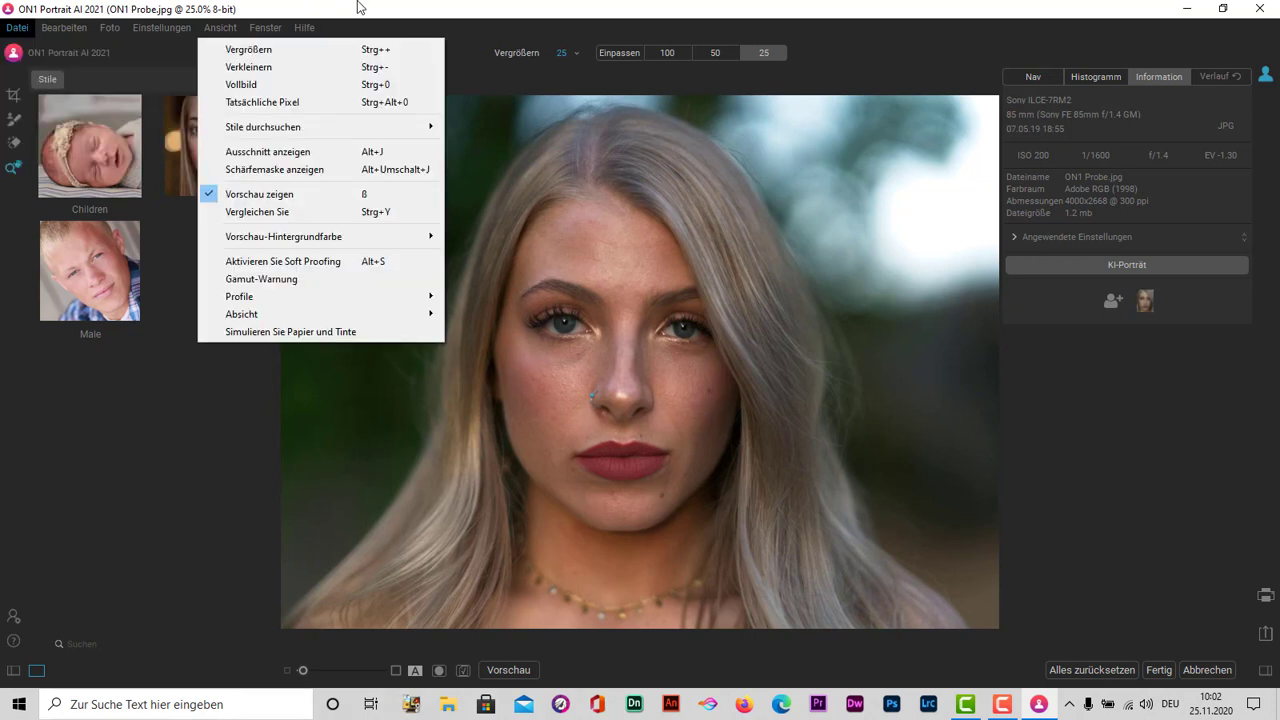
- Restore the undone AI portrait adjustment, then reset all adjustments via Einstellungen
{"action": "left_click", "coordinate": [50, 30]}
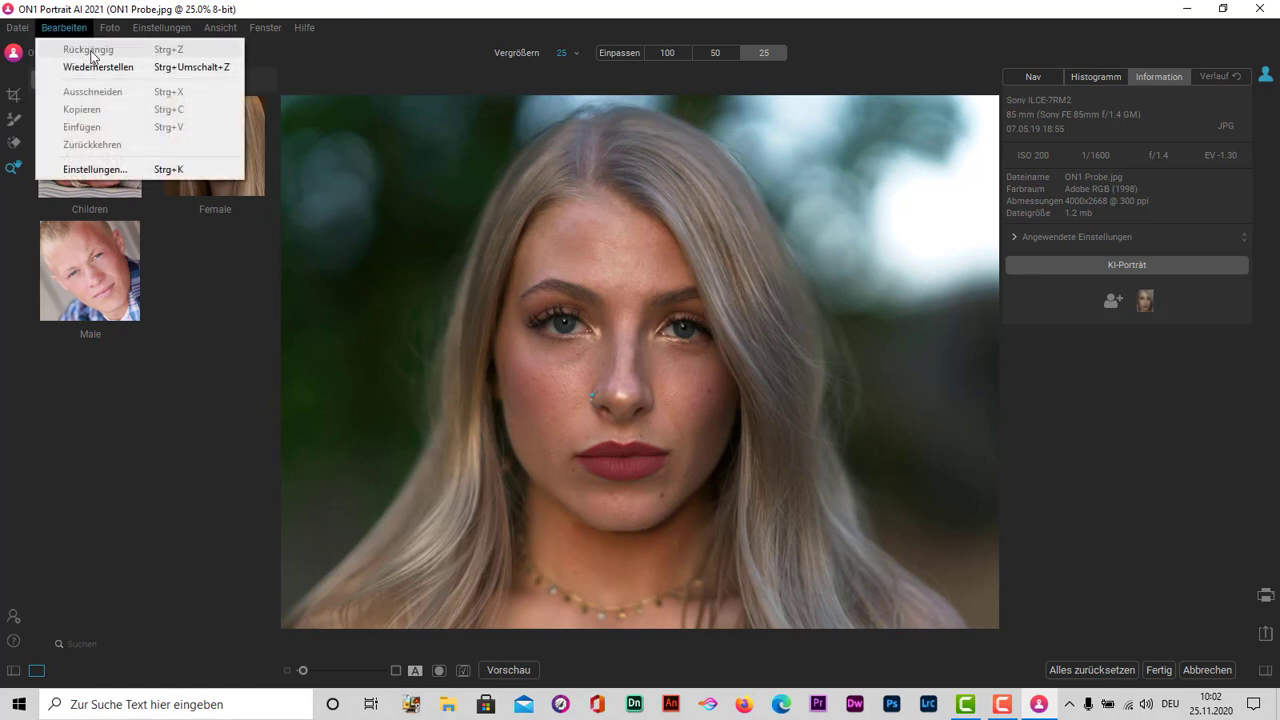
{"action": "left_click", "coordinate": [102, 70]}
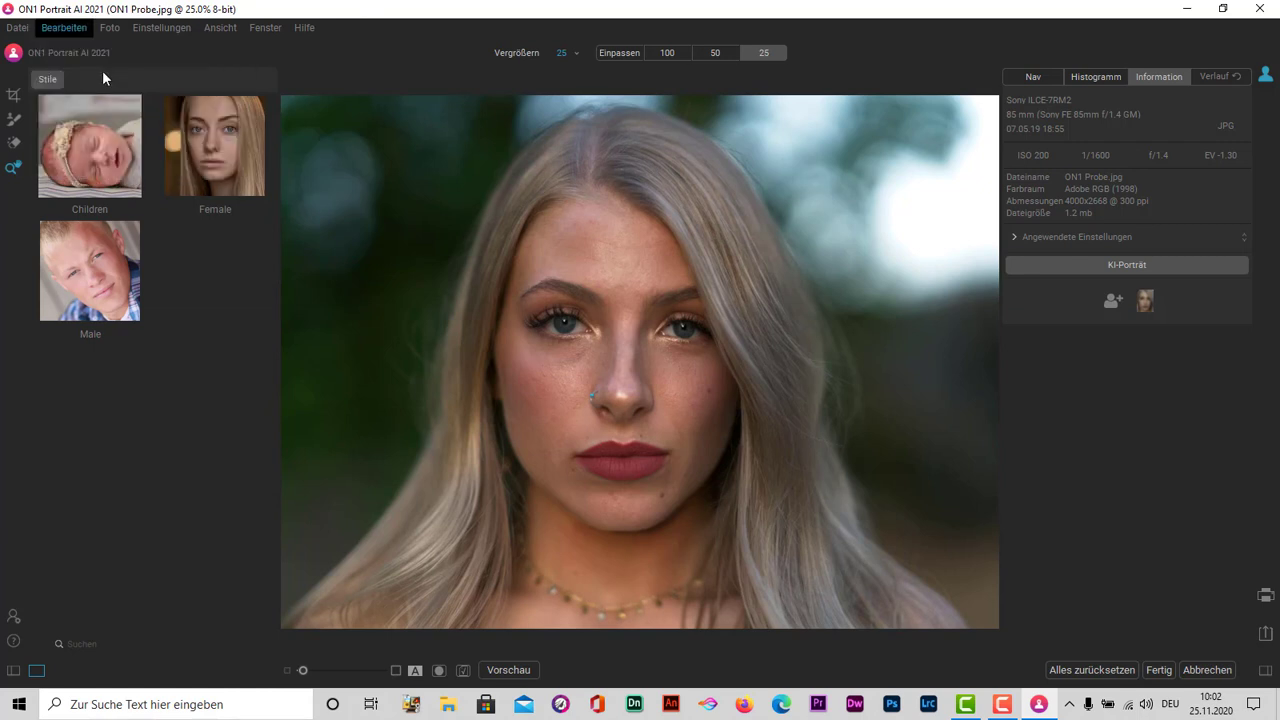
{"action": "left_click", "coordinate": [168, 29]}
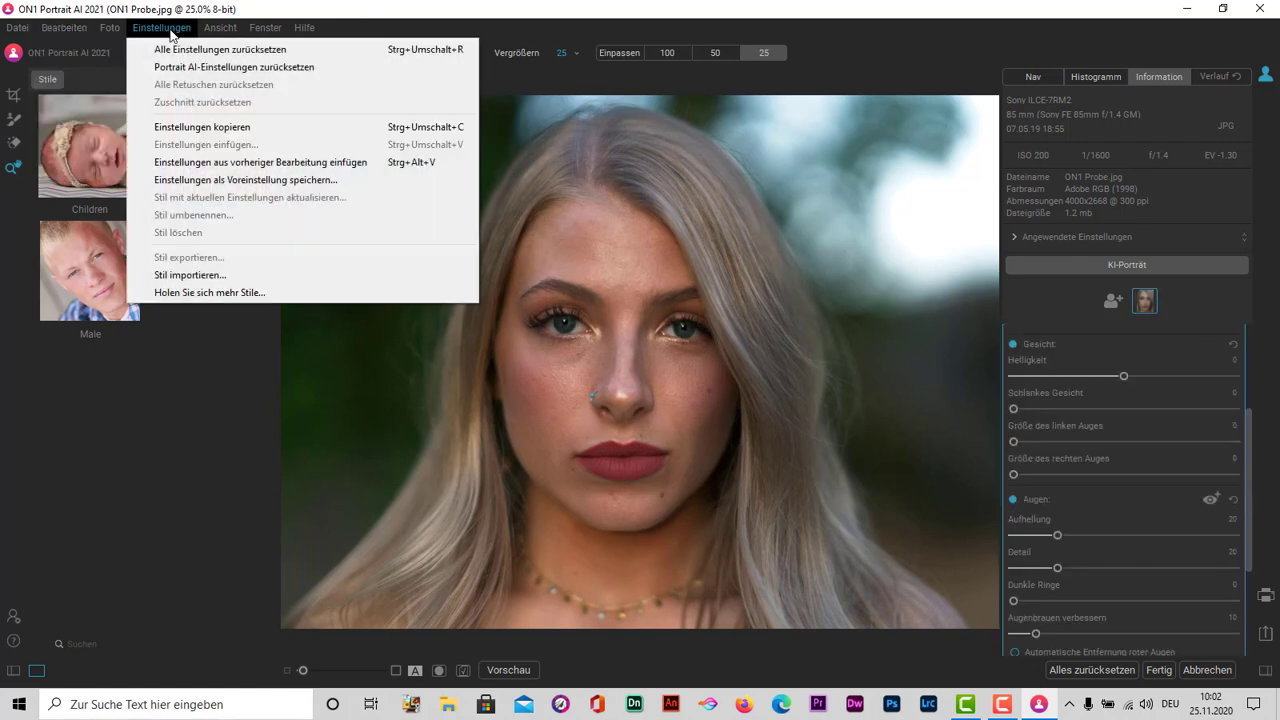
{"action": "left_click", "coordinate": [236, 48]}
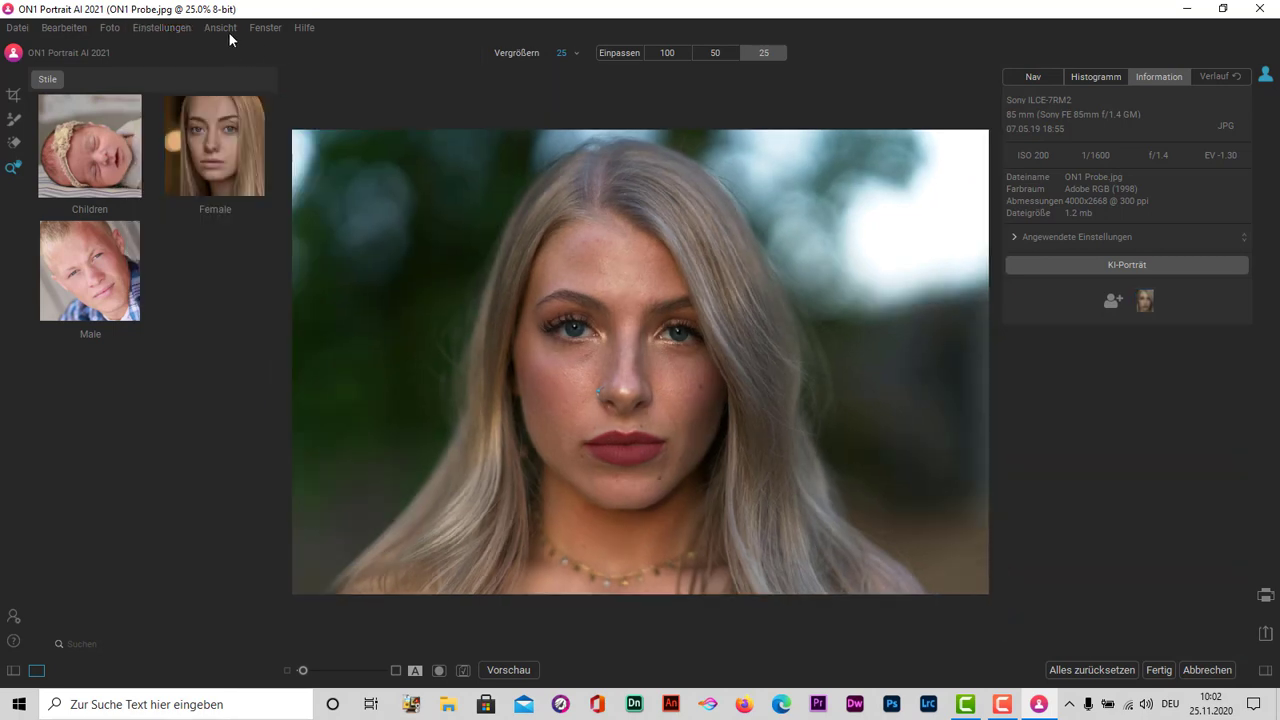
- Browse the Ansicht, Hilfe and Datei menus and close them without changes
{"action": "left_click", "coordinate": [232, 29]}
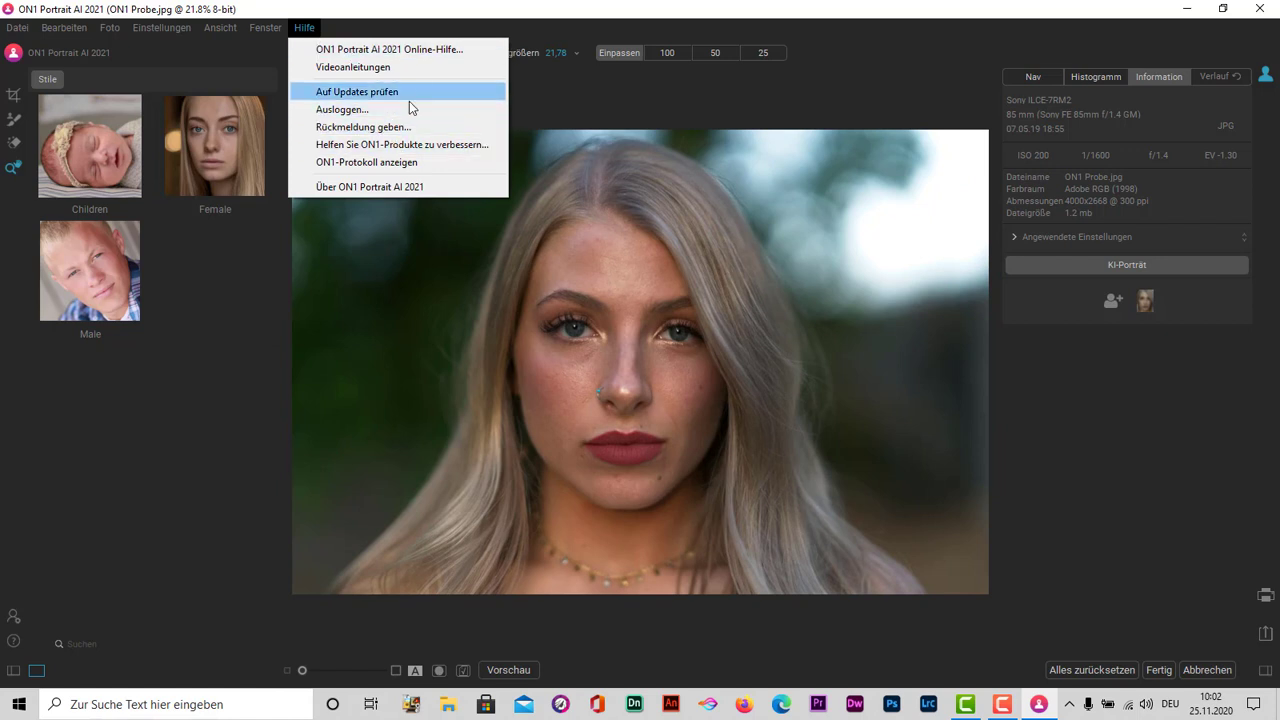
{"action": "key", "text": "Escape"}
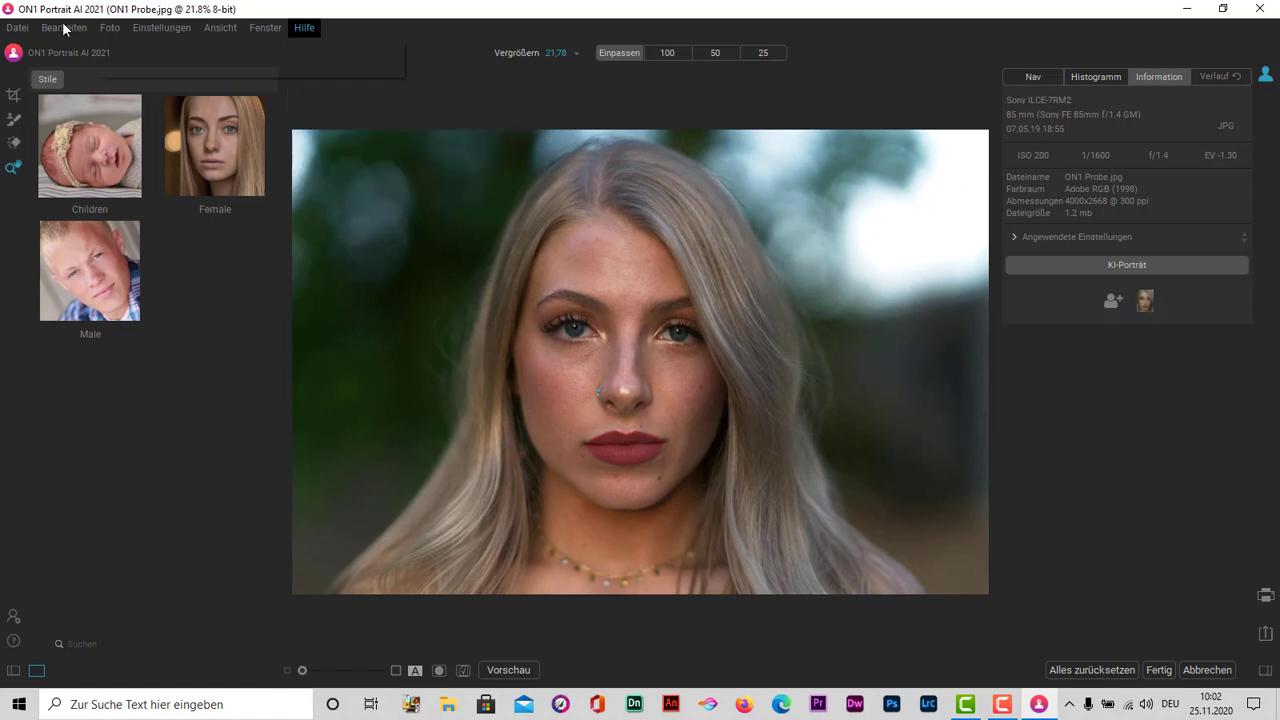
{"action": "left_click", "coordinate": [18, 29]}
{"action": "key", "text": "Escape"}
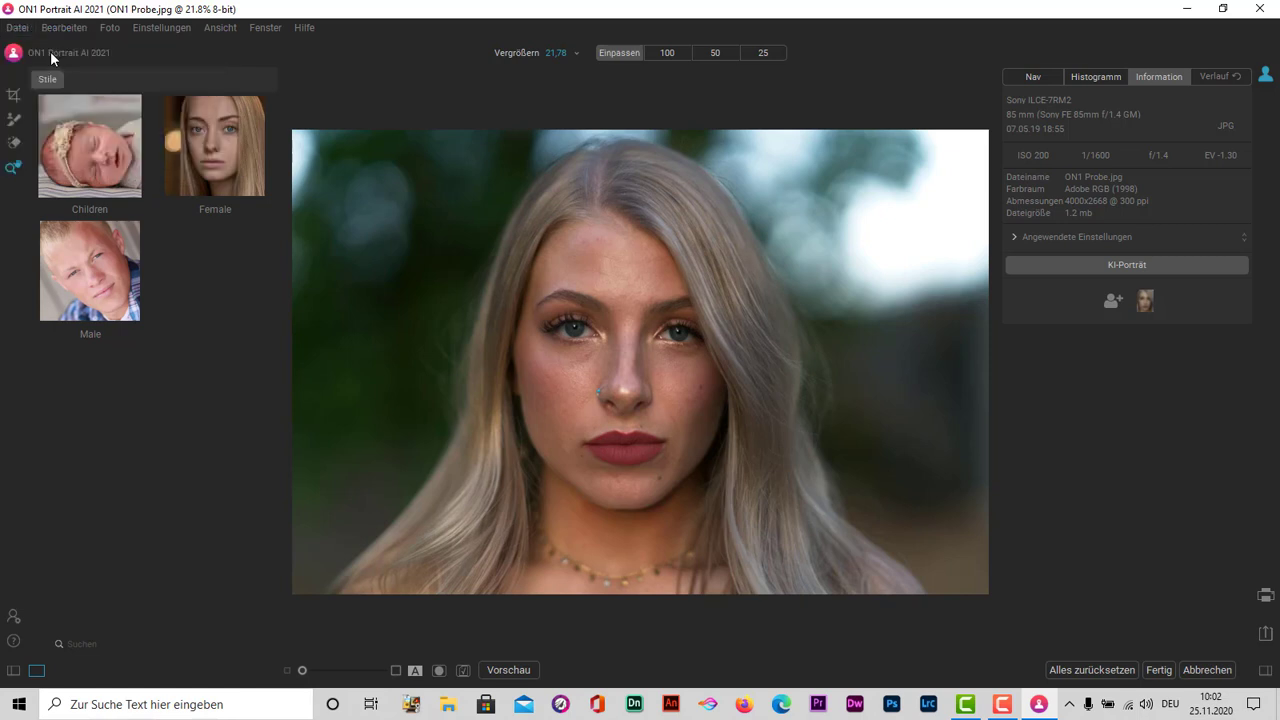
- Render with Fertig, dismiss the save dialog, and quit via Datei > Verlassen without saving
{"action": "left_click", "coordinate": [12, 96]}
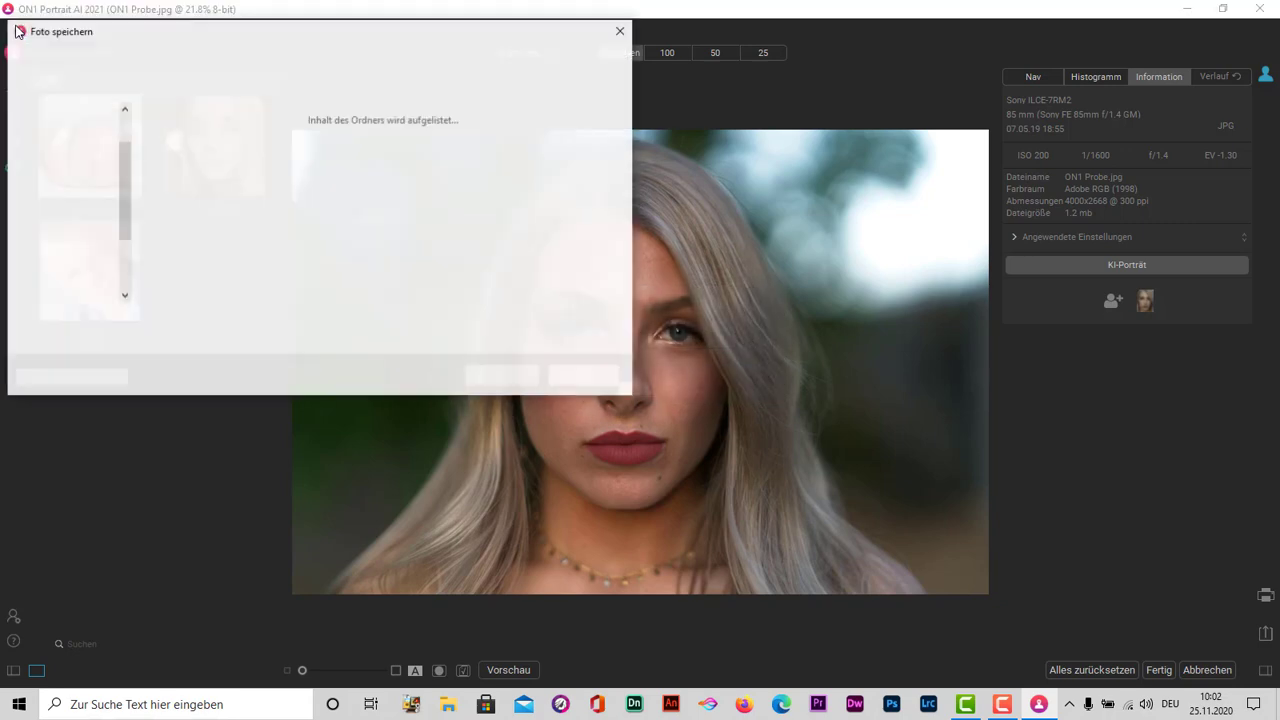
{"action": "left_click", "coordinate": [18, 31]}
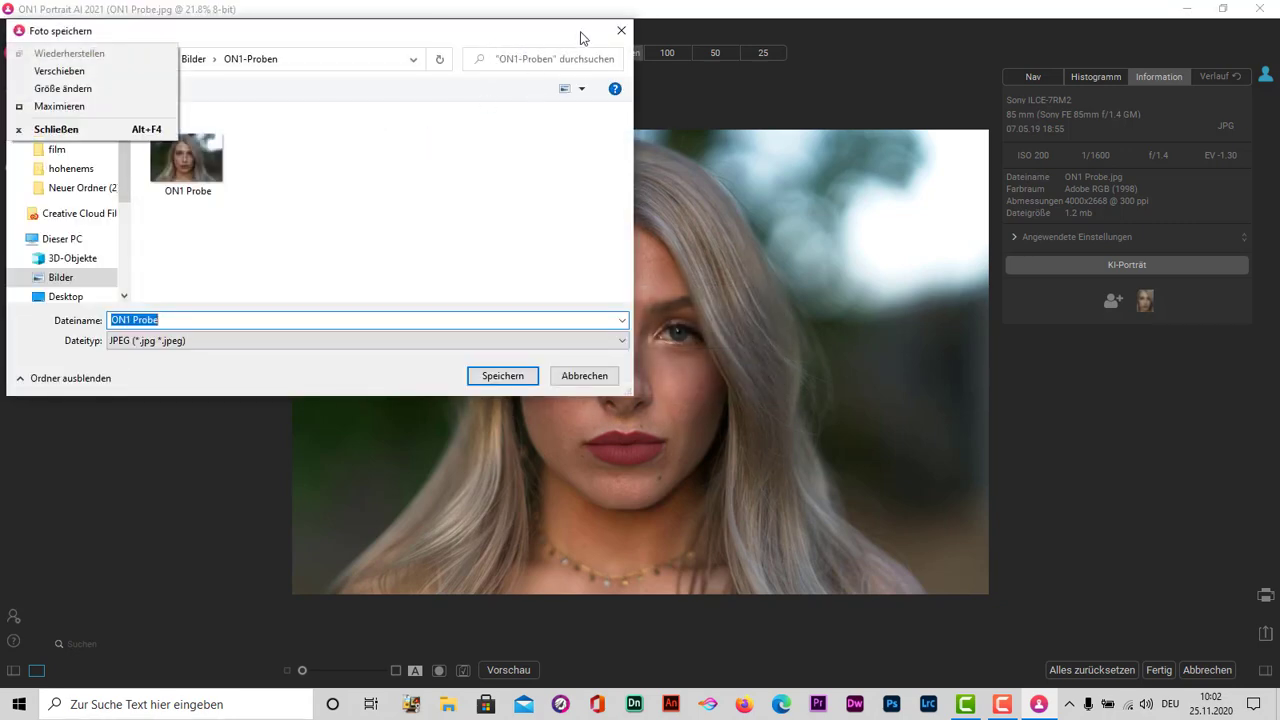
{"action": "left_click", "coordinate": [621, 31]}
{"action": "left_click", "coordinate": [20, 29]}
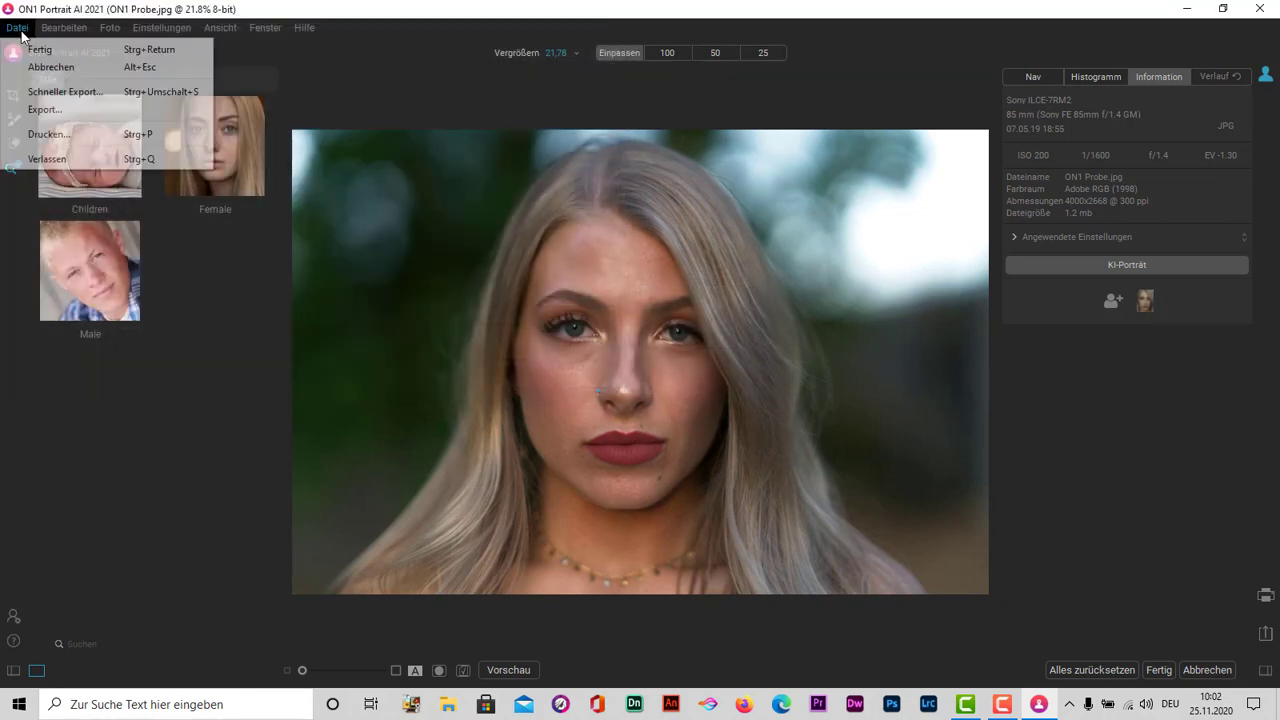
{"action": "left_click", "coordinate": [48, 158]}
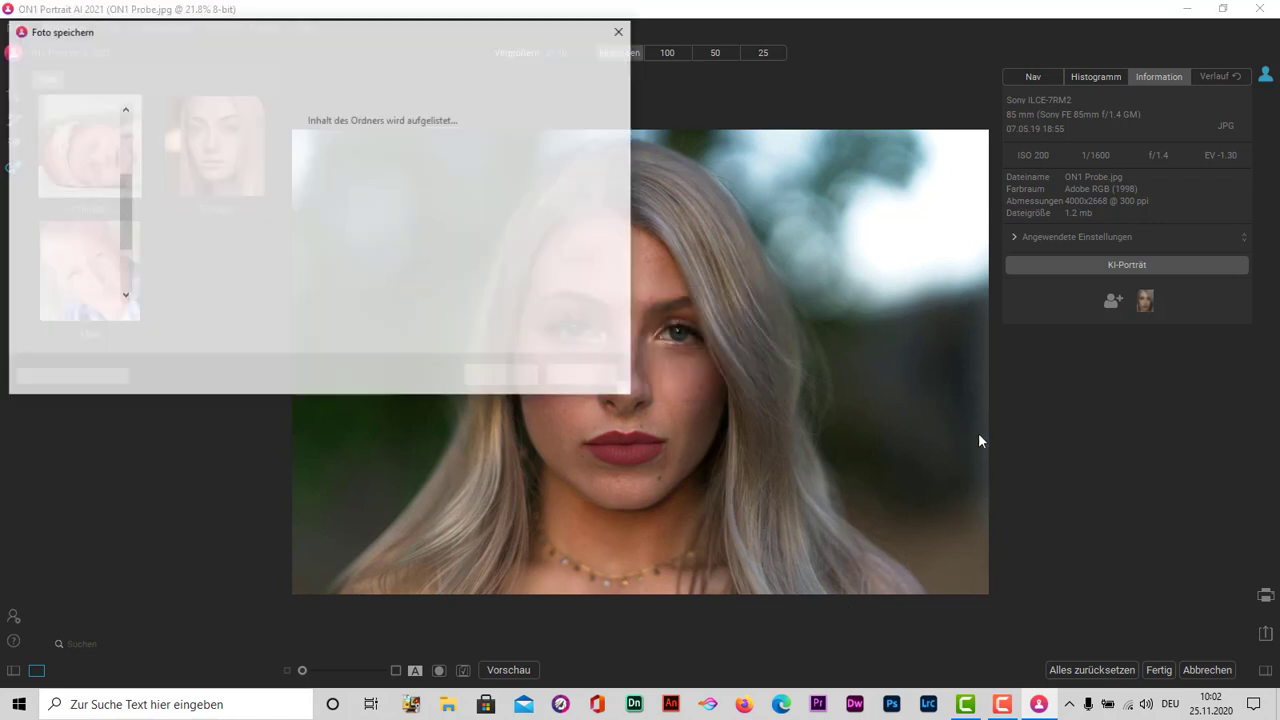
{"action": "left_click", "coordinate": [621, 31]}
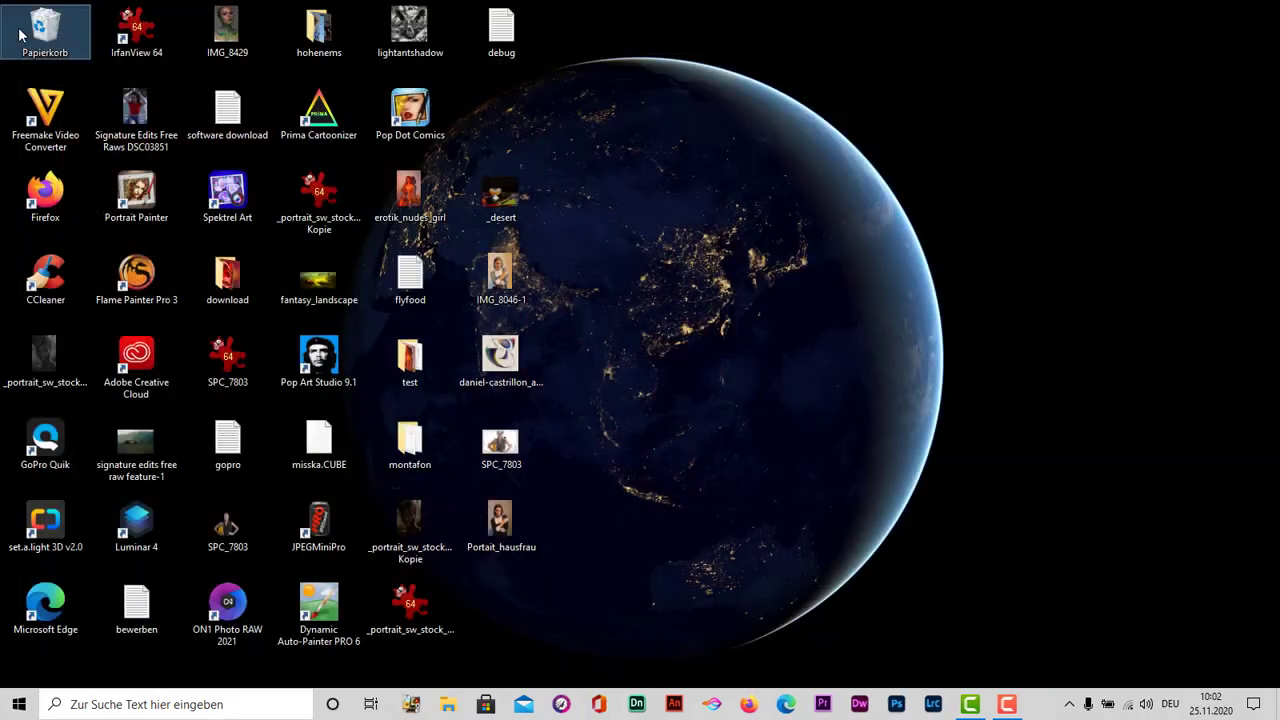
- Launch ON1 Portrait AI 2021 from the Start menu's recently added programs list
{"action": "left_click", "coordinate": [18, 710]}
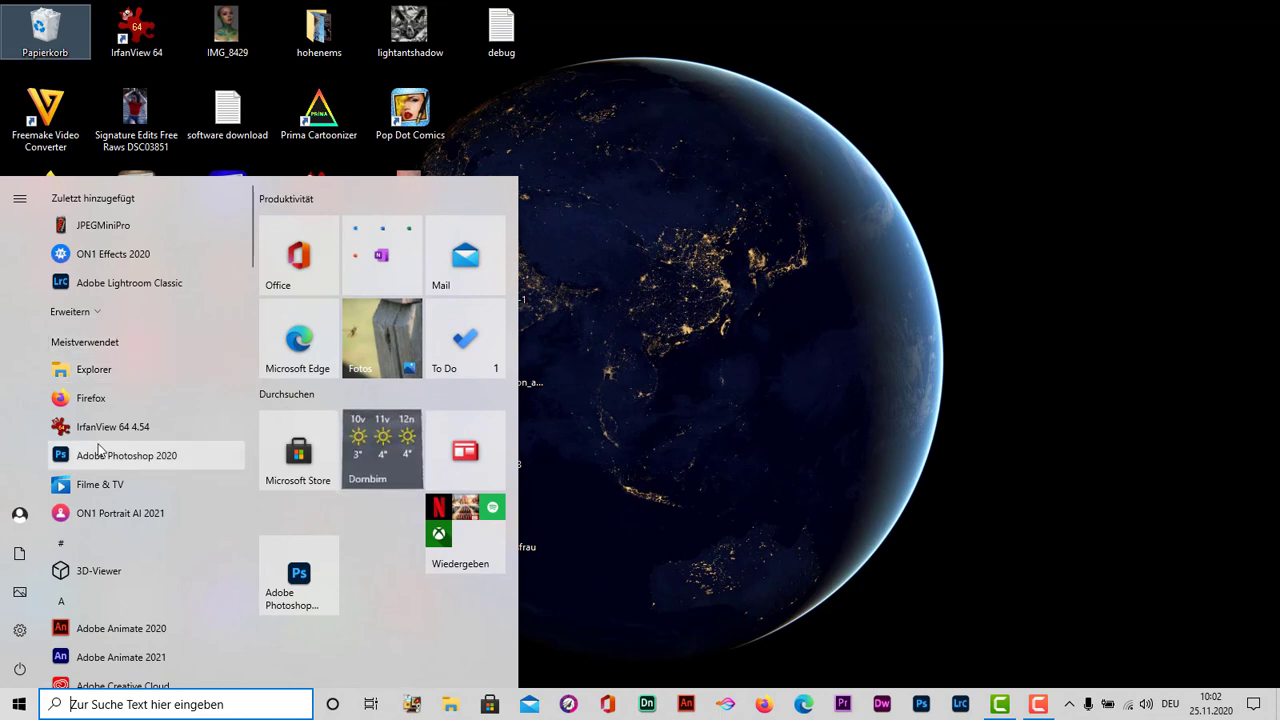
{"action": "left_click", "coordinate": [122, 318]}
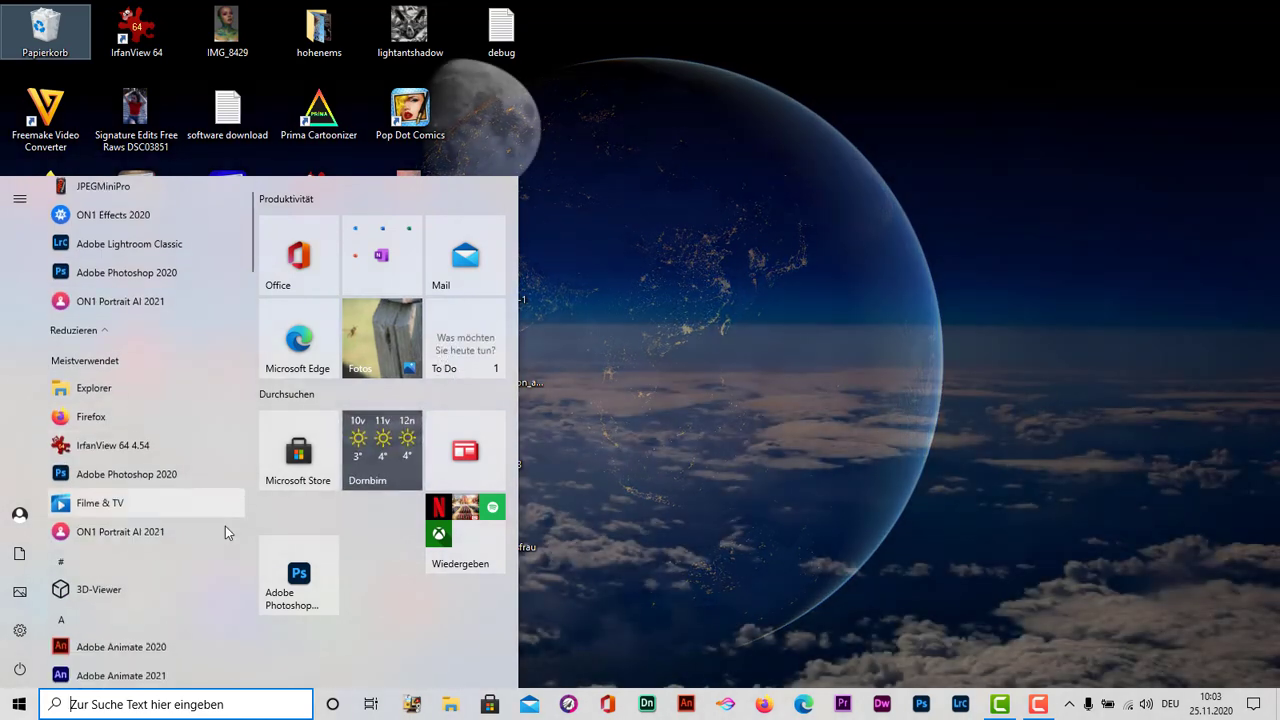
{"action": "scroll", "coordinate": [225, 526], "scroll_direction": "down", "scroll_amount": 1}
{"action": "left_click", "coordinate": [160, 491]}
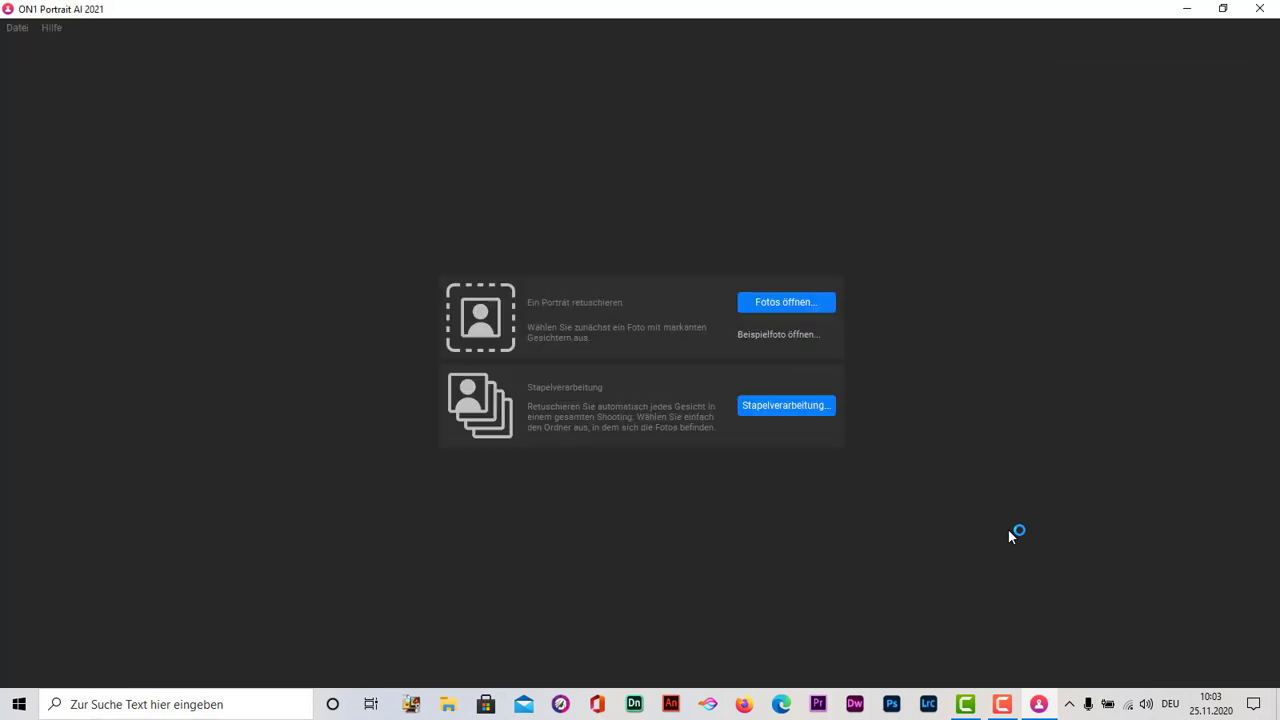
{"action": "left_click", "coordinate": [812, 307]}
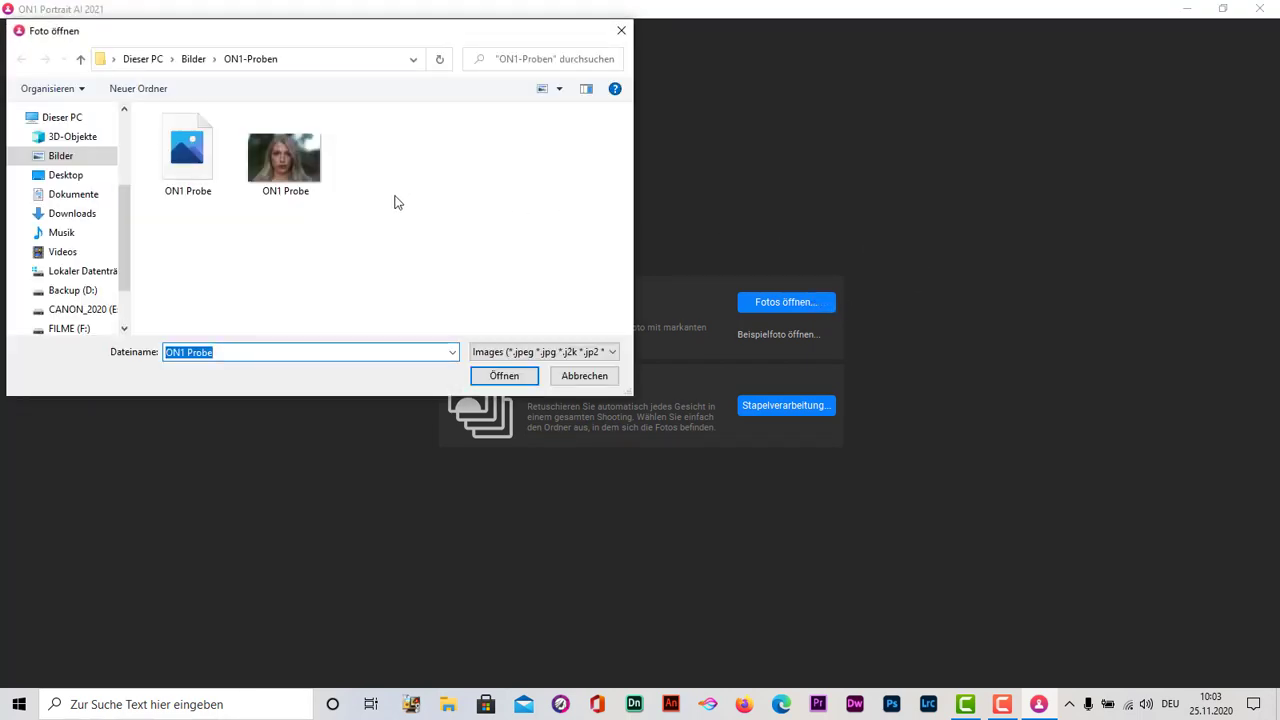
{"action": "mouse_move", "coordinate": [70, 200]}
{"action": "left_click", "coordinate": [85, 215]}
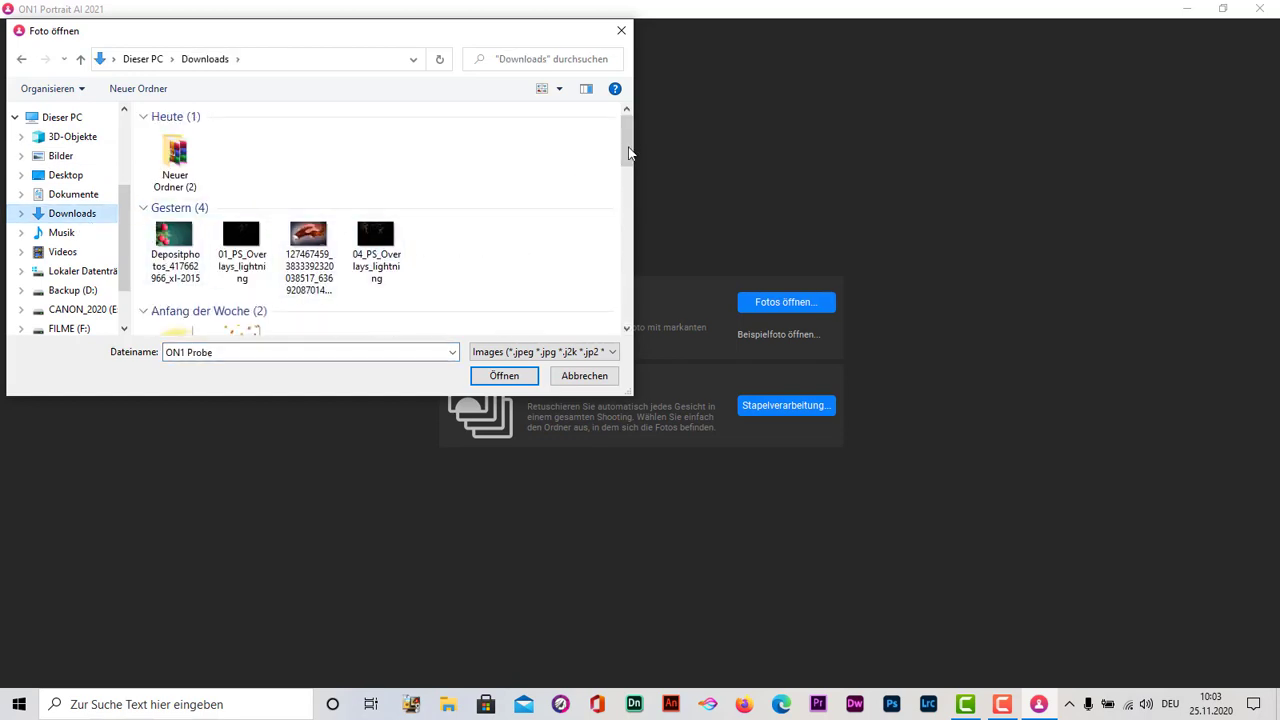
{"action": "left_click_drag", "start_coordinate": [628, 148], "coordinate": [618, 224]}
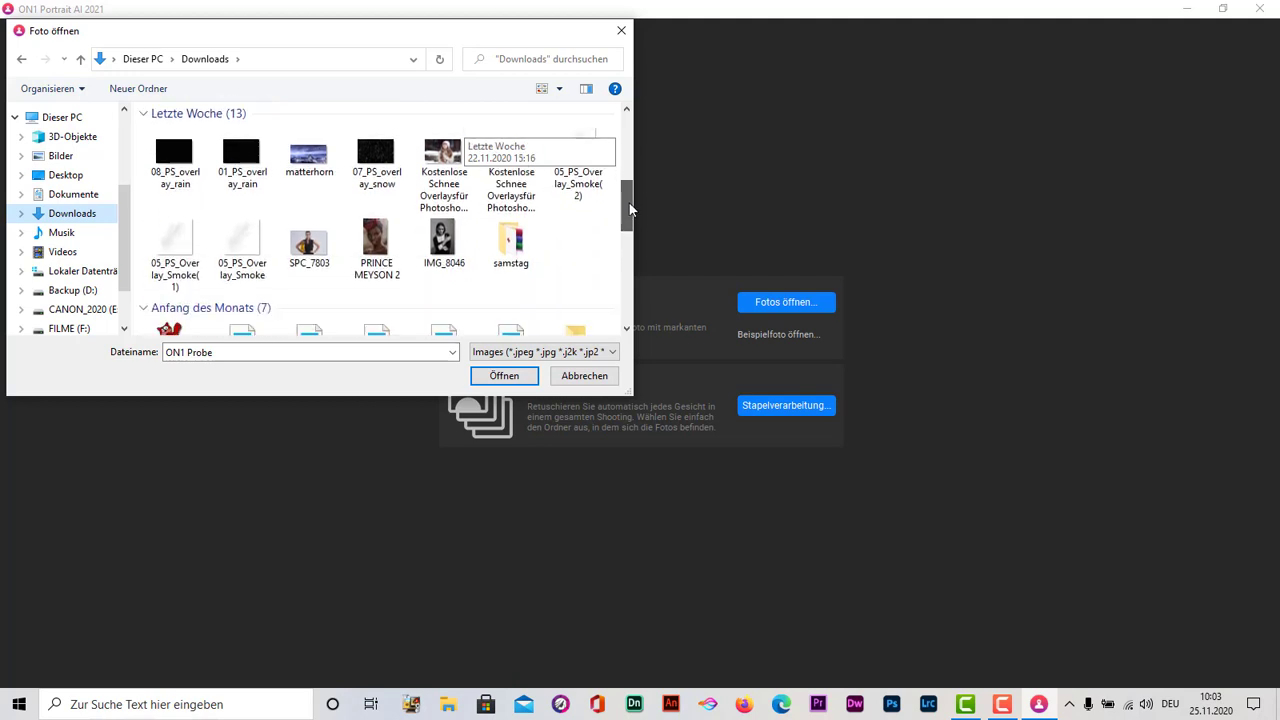
{"action": "left_click", "coordinate": [380, 242]}
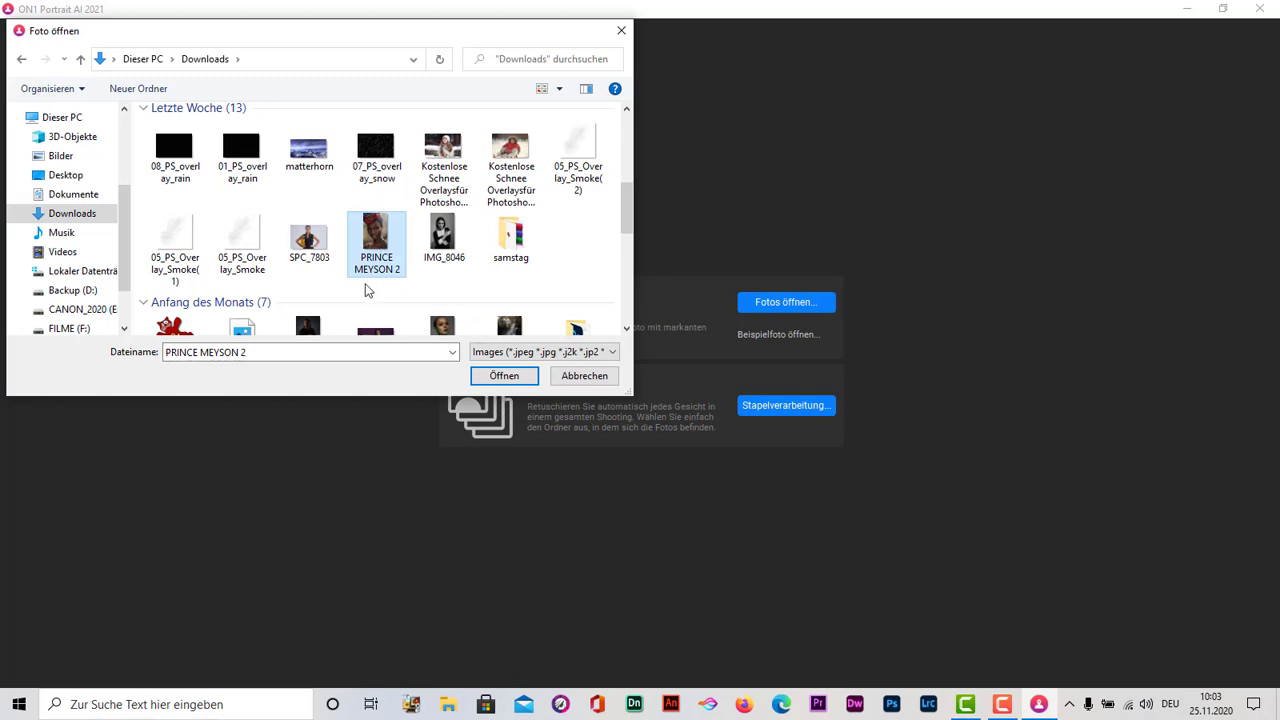
{"action": "left_click", "coordinate": [505, 377]}
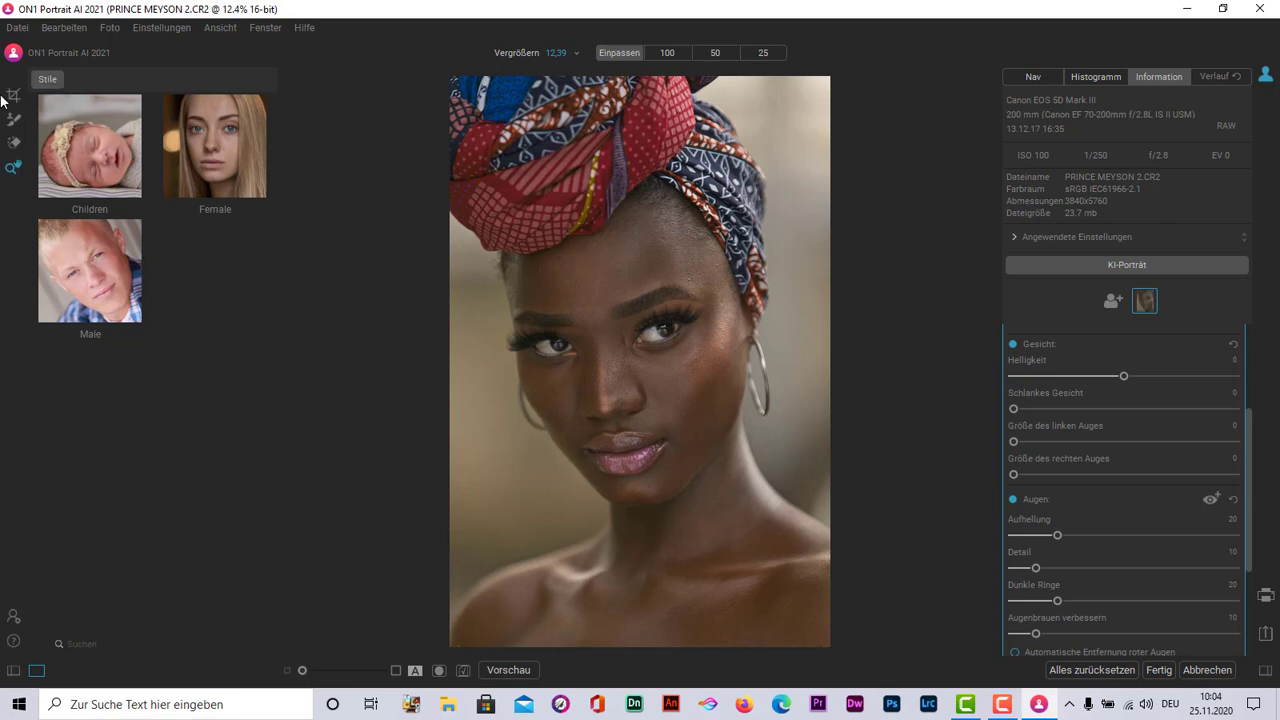
- Apply the Female style preset Manual 50+ to the portrait, then glance at the Datei menu
{"action": "left_click", "coordinate": [230, 144]}
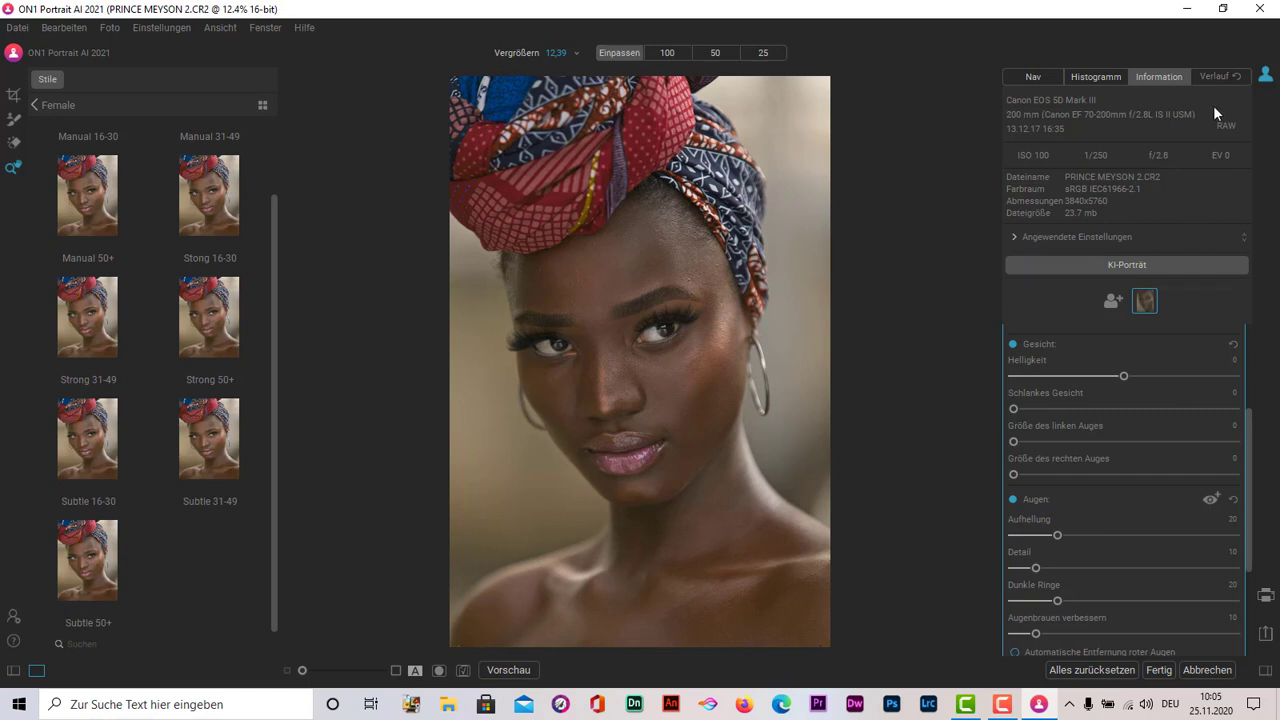
{"action": "mouse_move", "coordinate": [88, 438]}
{"action": "left_click", "coordinate": [89, 206]}
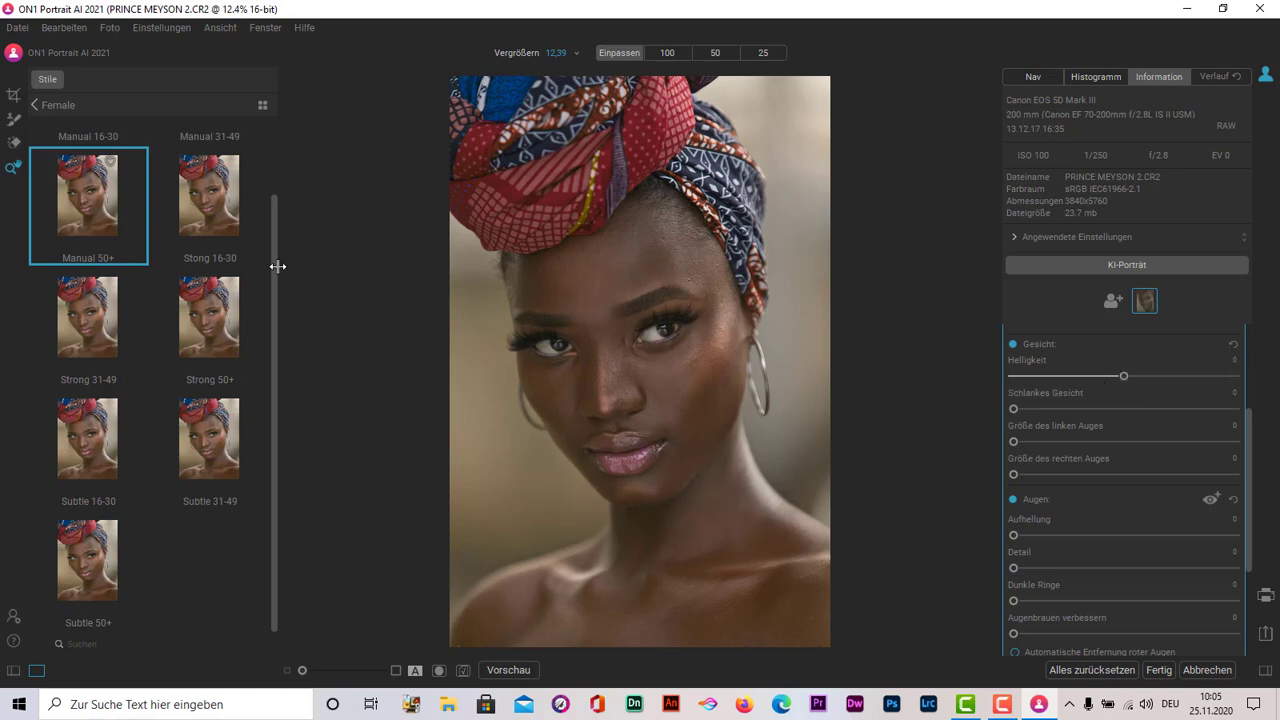
{"action": "left_click", "coordinate": [19, 28]}
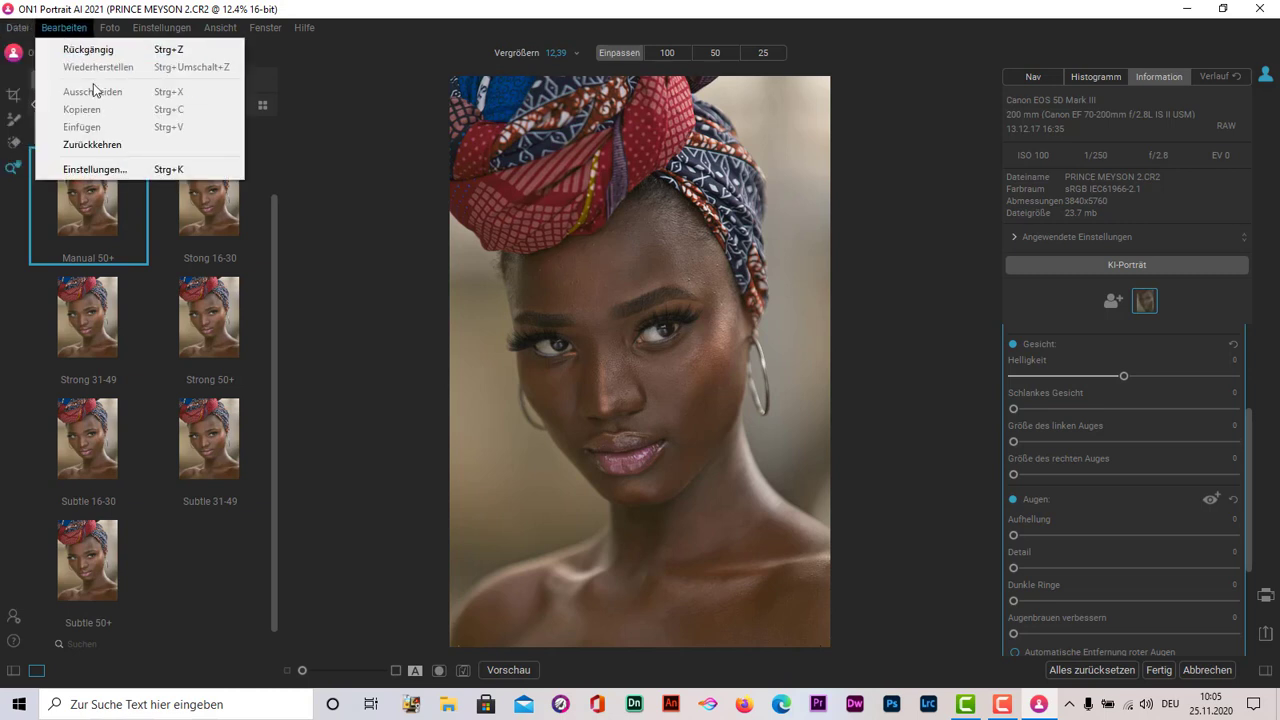
{"action": "left_click", "coordinate": [95, 169]}
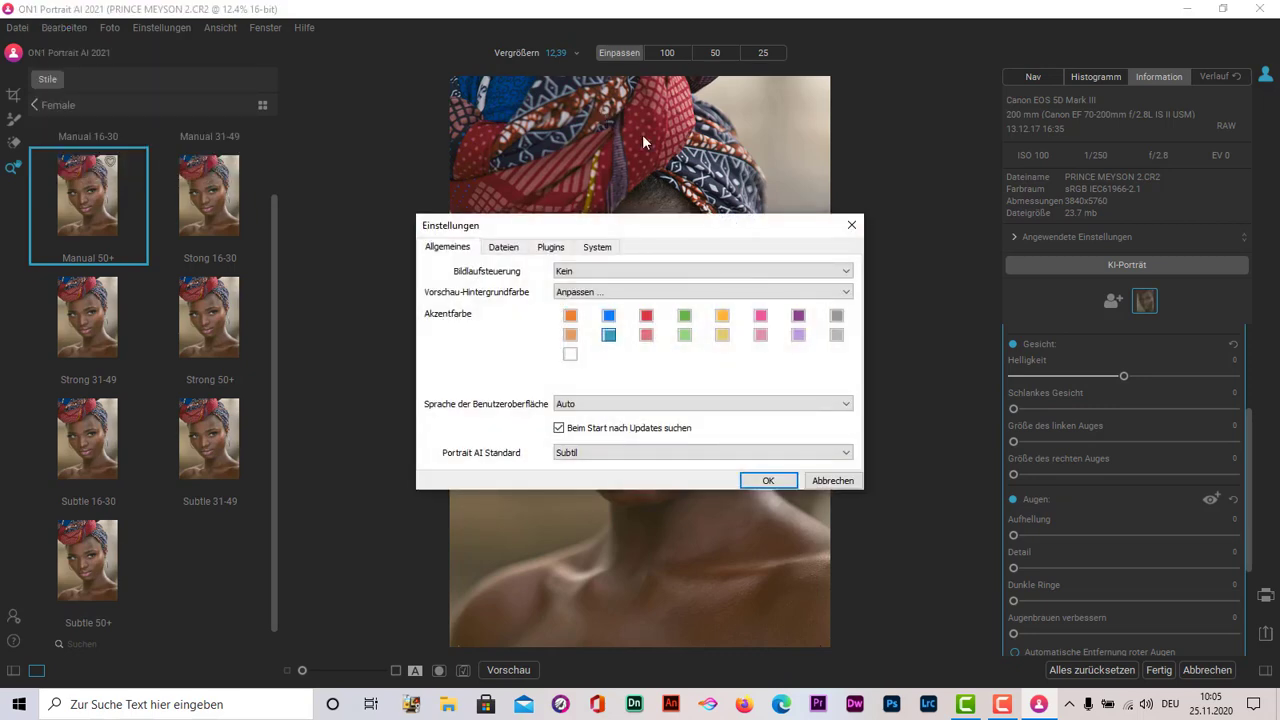
{"action": "left_click", "coordinate": [512, 248]}
{"action": "left_click", "coordinate": [554, 249]}
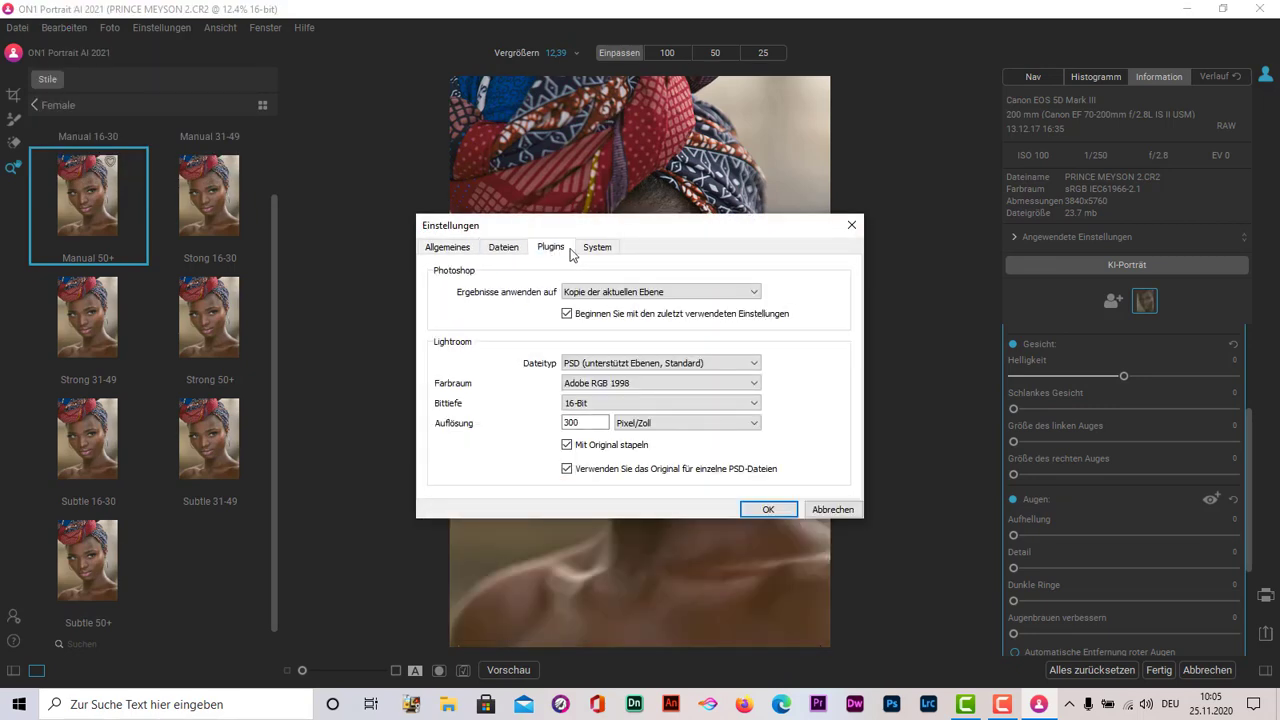
{"action": "left_click", "coordinate": [598, 249]}
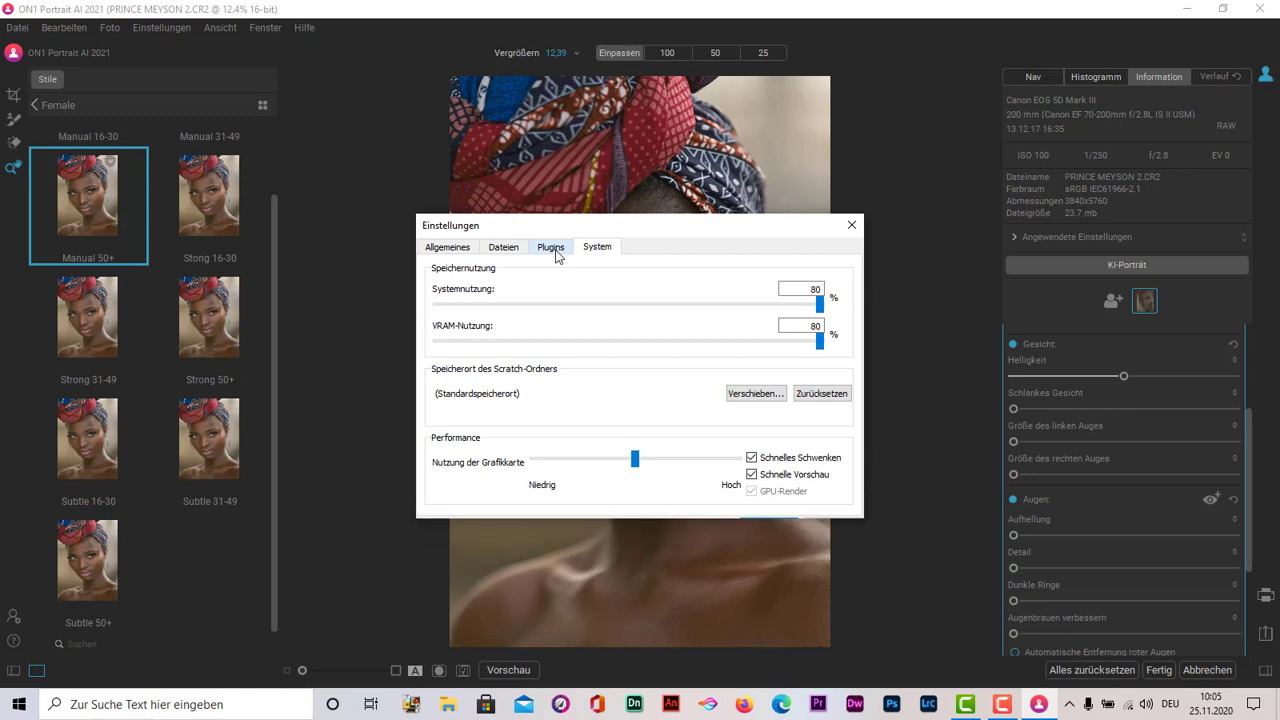
{"action": "left_click", "coordinate": [553, 250]}
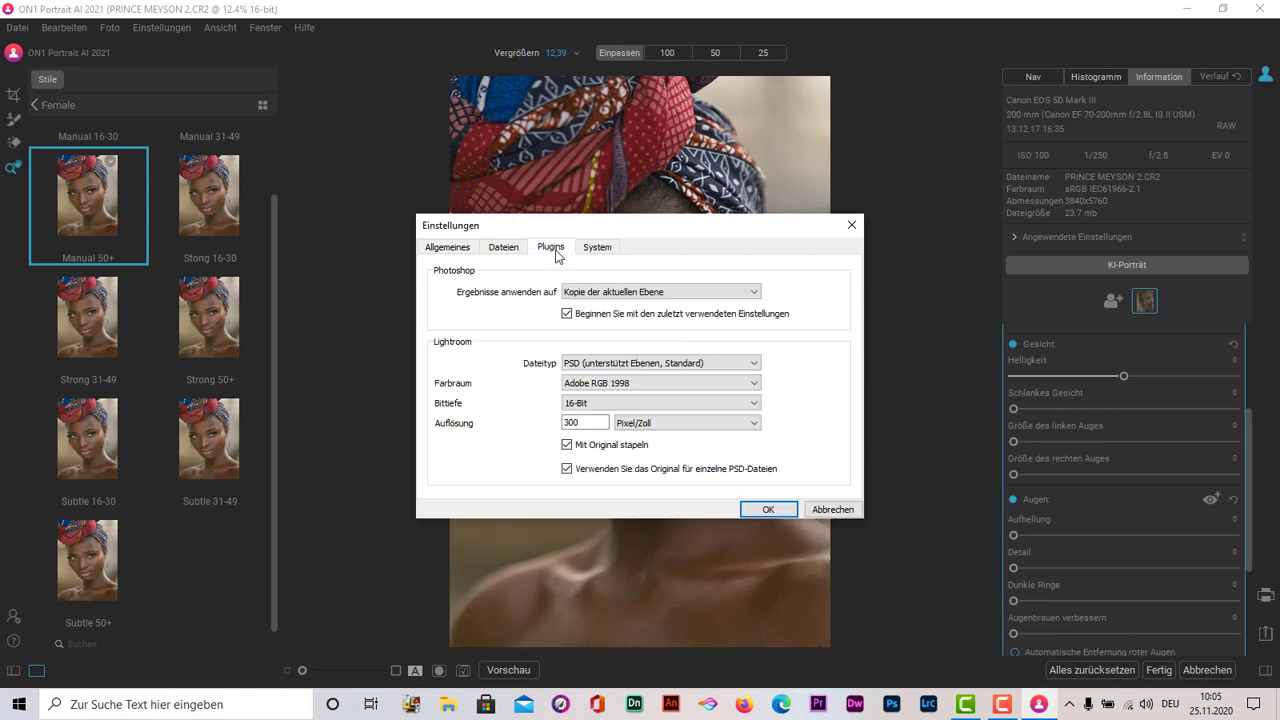
{"action": "left_click", "coordinate": [853, 227]}
{"action": "left_click", "coordinate": [110, 28]}
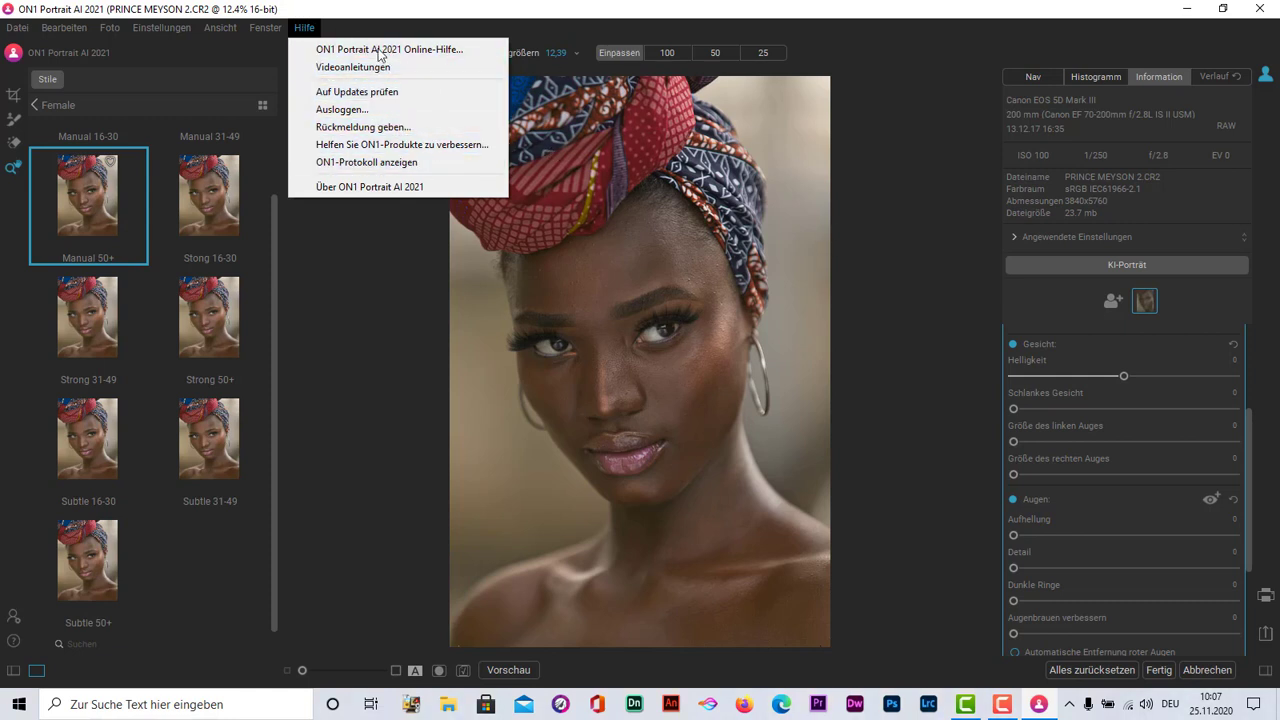
- Dismiss the Help menu and apply the Female style Subtle 31-49 to the portrait
{"action": "key", "text": "Escape"}
{"action": "left_click", "coordinate": [141, 30]}
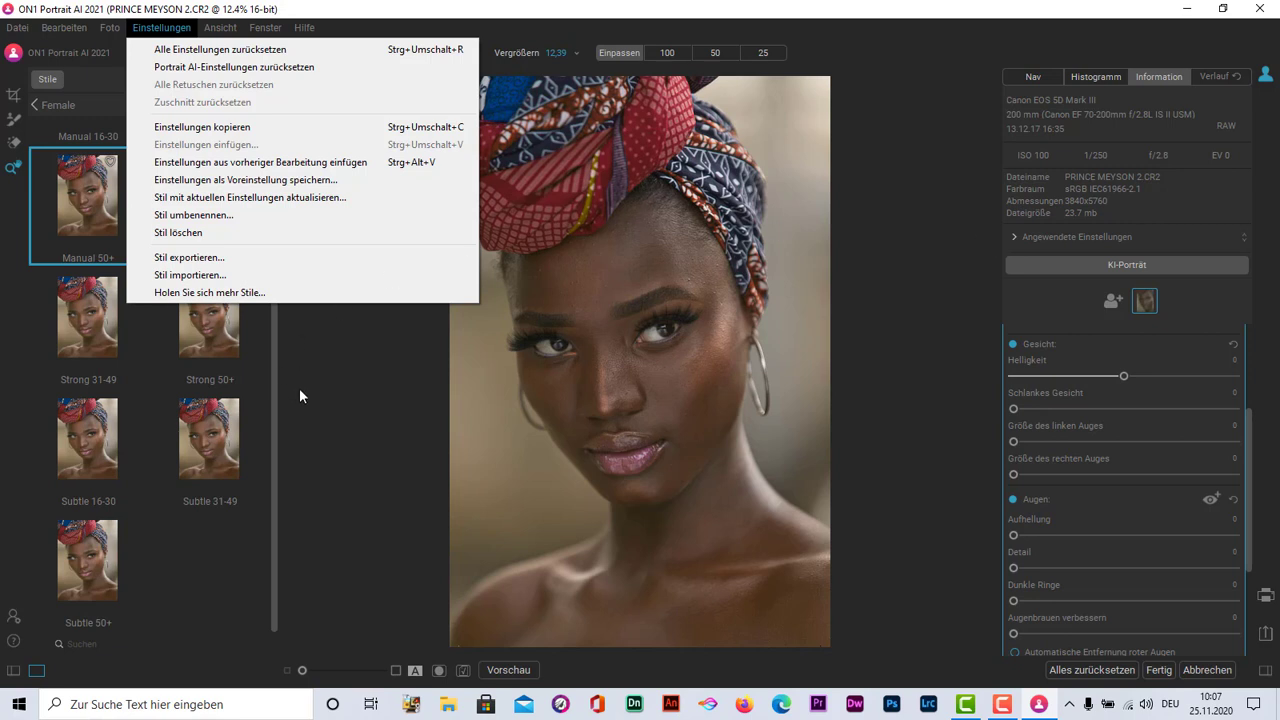
{"action": "left_click", "coordinate": [207, 457]}
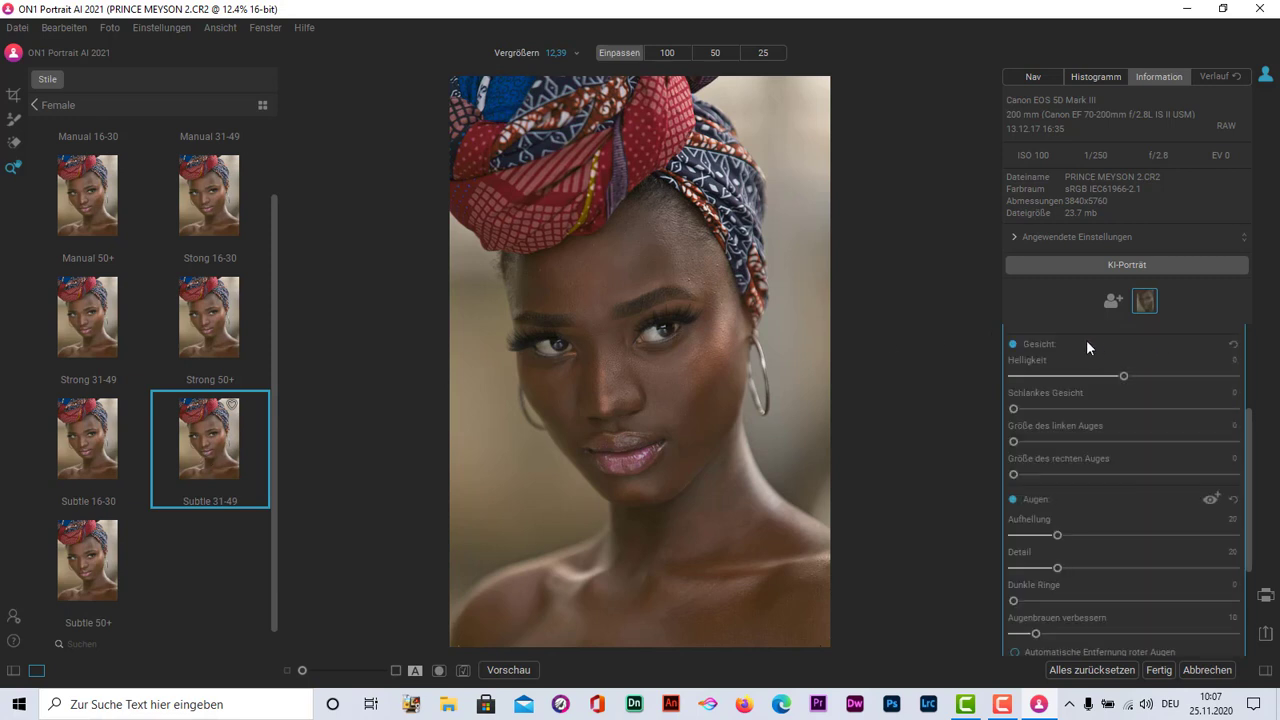
- Expand the applied settings and set the face Helligkeit slider to -22
{"action": "left_click", "coordinate": [1066, 236]}
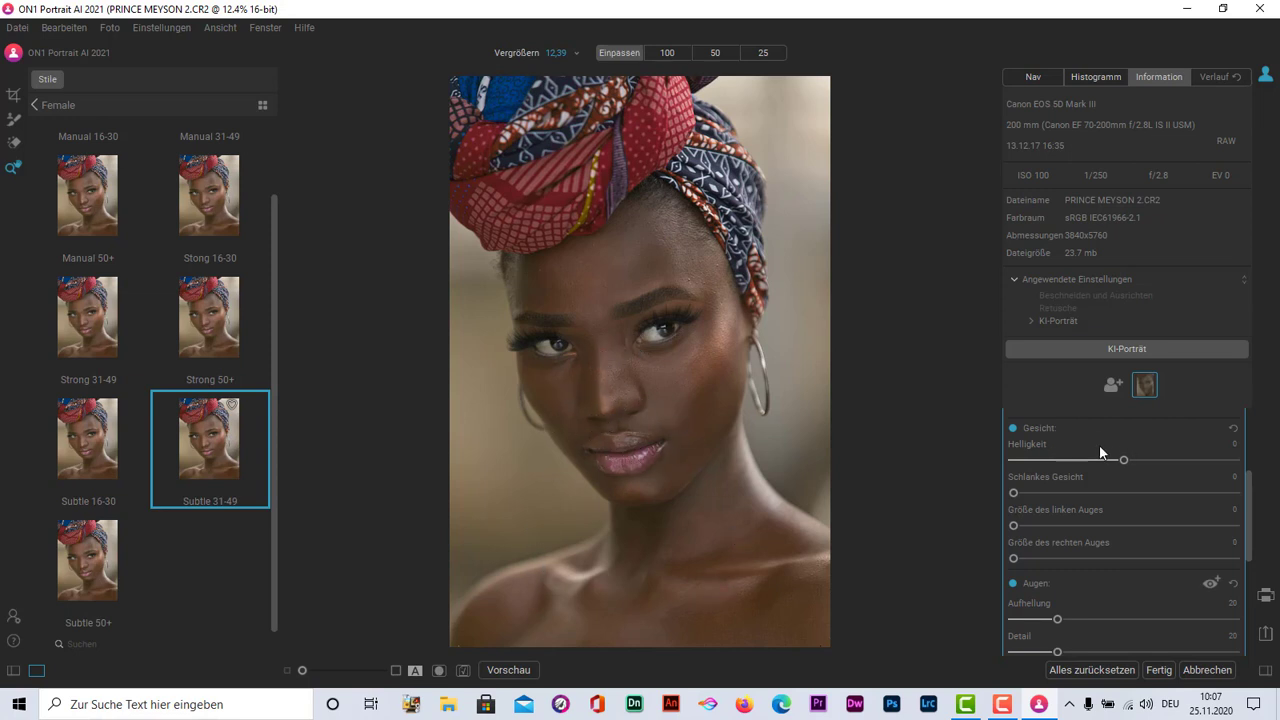
{"action": "left_click_drag", "start_coordinate": [1126, 461], "coordinate": [1227, 462]}
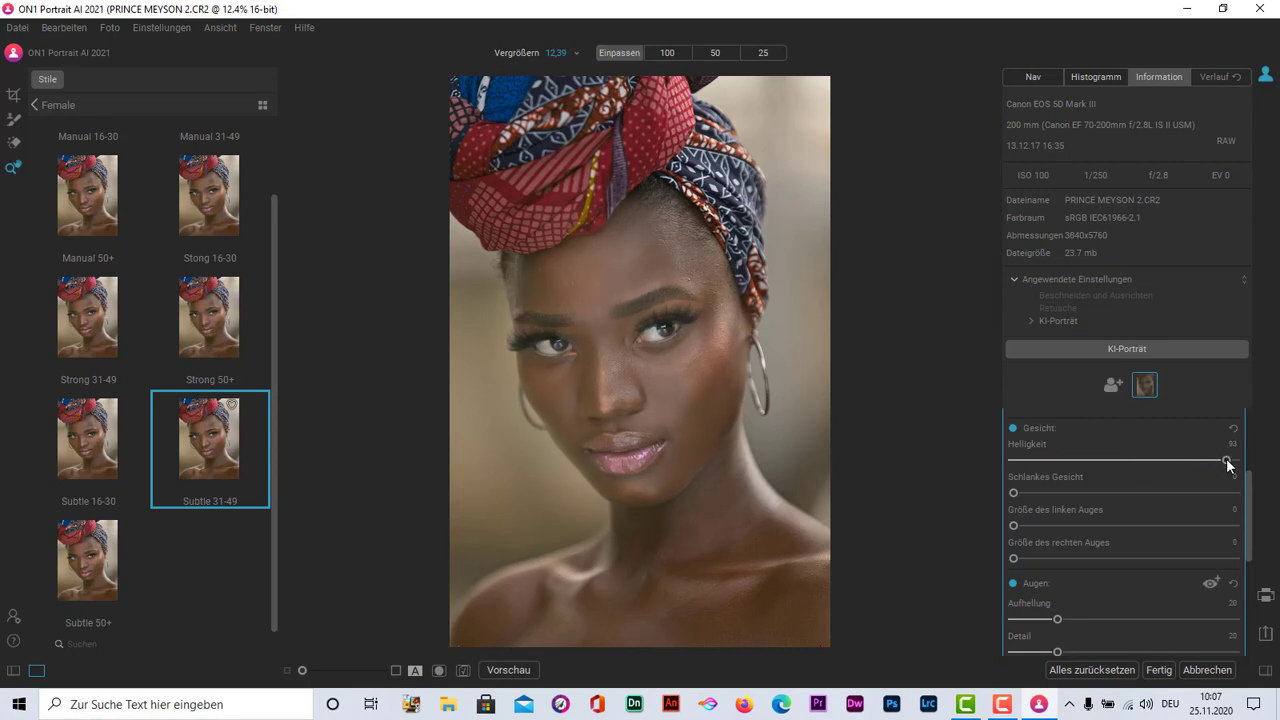
{"action": "left_click_drag", "start_coordinate": [1228, 462], "coordinate": [1238, 460]}
{"action": "left_click_drag", "start_coordinate": [1153, 462], "coordinate": [1084, 459]}
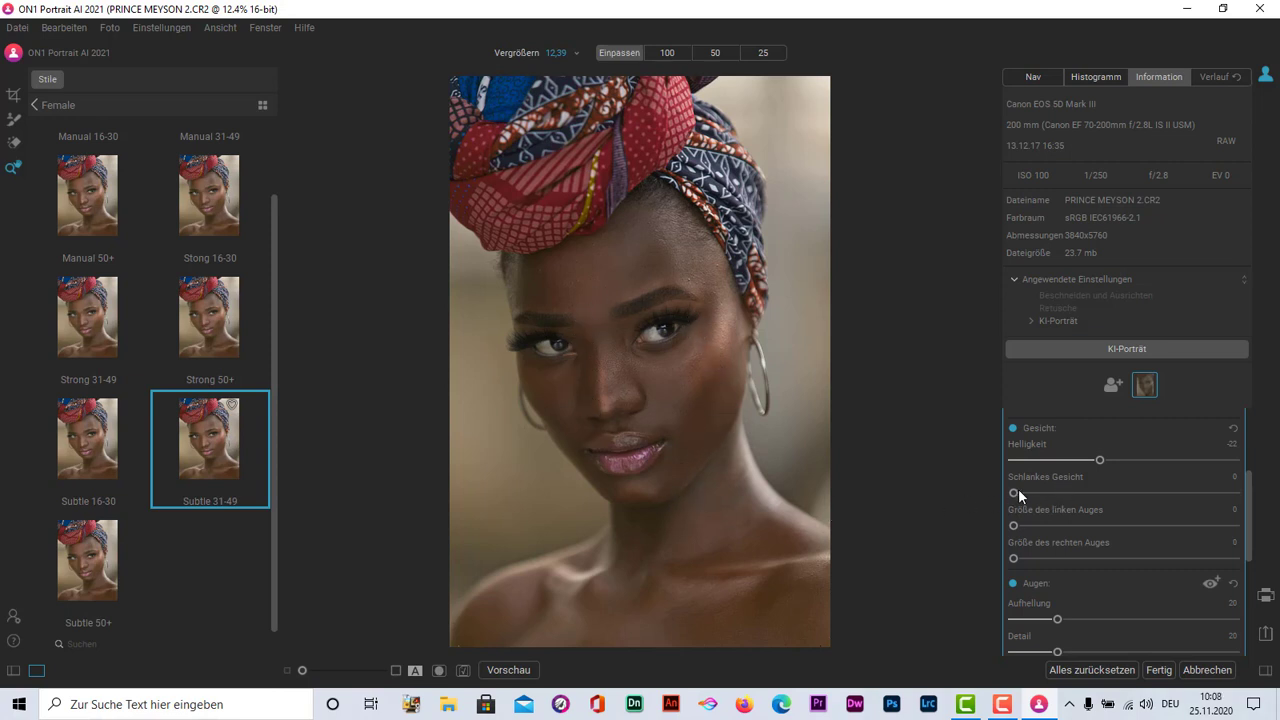
- Set Schlankes Gesicht to 43 and enlarge the left eye to 19
{"action": "mouse_move", "coordinate": [1016, 493]}
{"action": "left_mouse_down"}
{"action": "mouse_move", "coordinate": [1208, 492]}
{"action": "mouse_move", "coordinate": [1024, 514]}
{"action": "left_mouse_up"}
{"action": "scroll", "coordinate": [1207, 491], "scroll_direction": "down", "scroll_amount": 3}
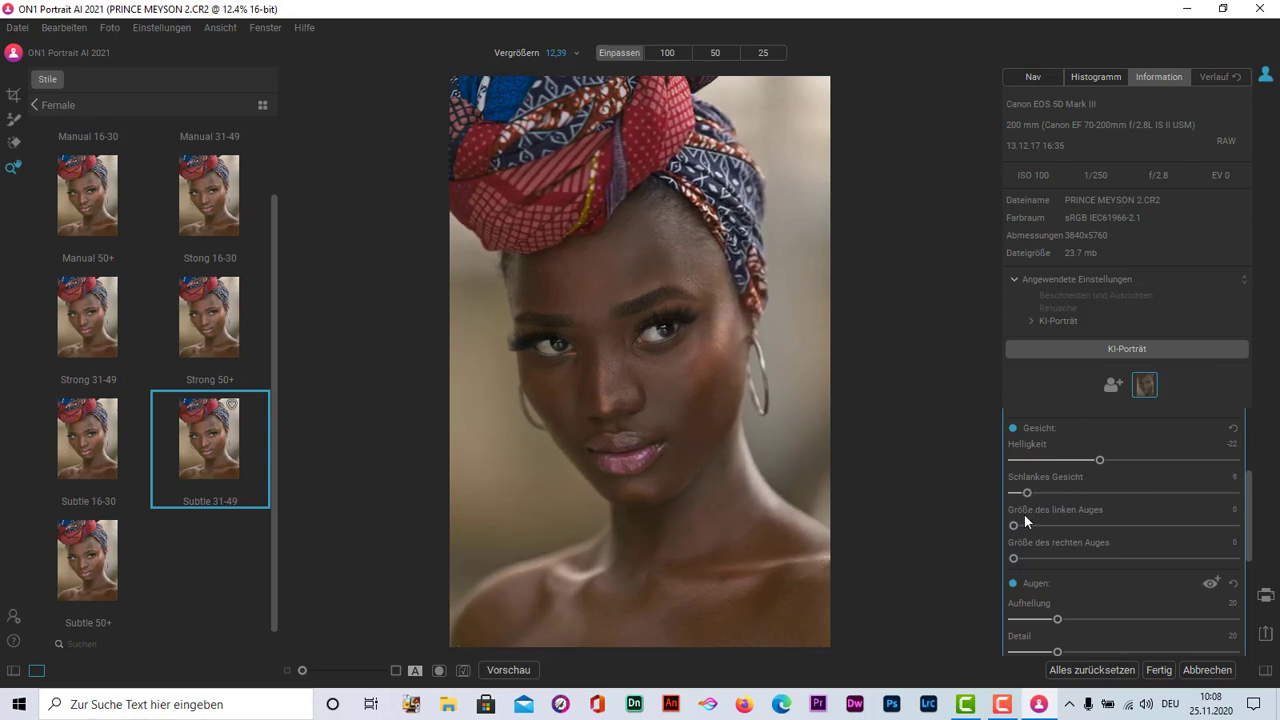
{"action": "mouse_move", "coordinate": [1024, 514]}
{"action": "left_mouse_down"}
{"action": "mouse_move", "coordinate": [1230, 496]}
{"action": "mouse_move", "coordinate": [1097, 497]}
{"action": "mouse_move", "coordinate": [1108, 500]}
{"action": "left_mouse_up"}
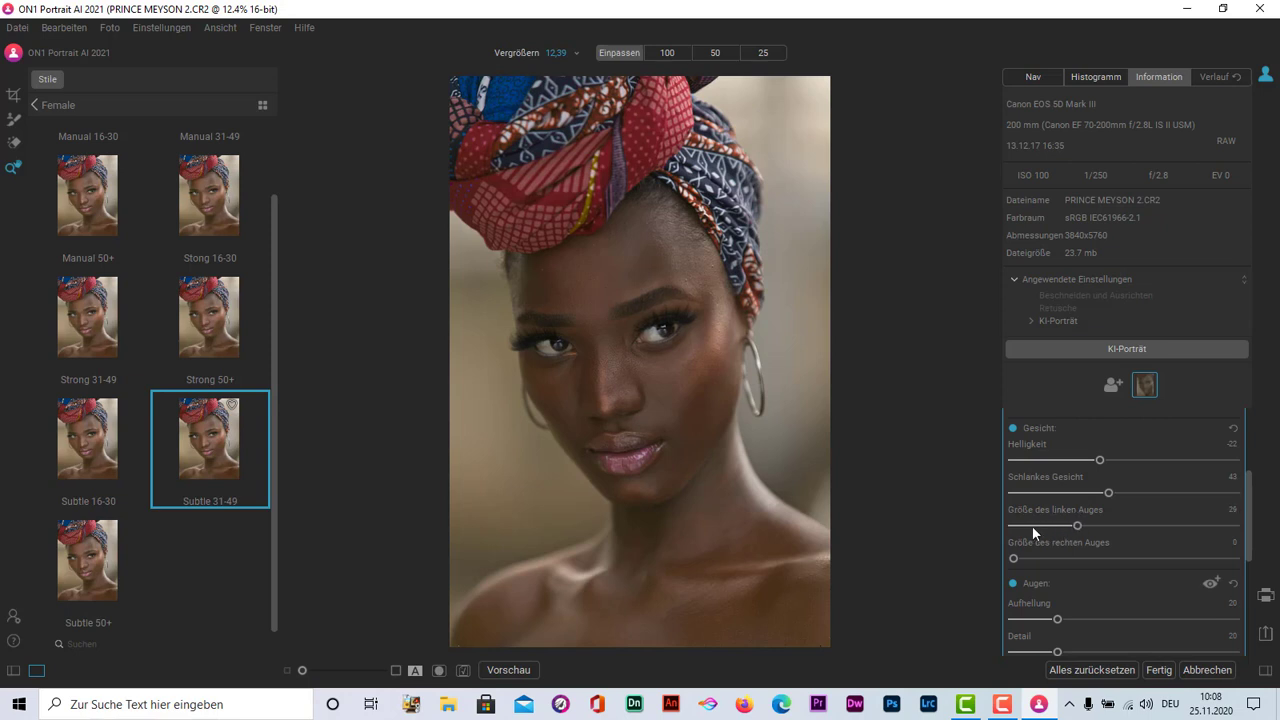
{"action": "left_click_drag", "start_coordinate": [1034, 524], "coordinate": [1118, 526]}
- Try eye brightening, remove it, and set eye detail to 26
{"action": "scroll", "coordinate": [1200, 495], "scroll_direction": "down", "scroll_amount": 2}
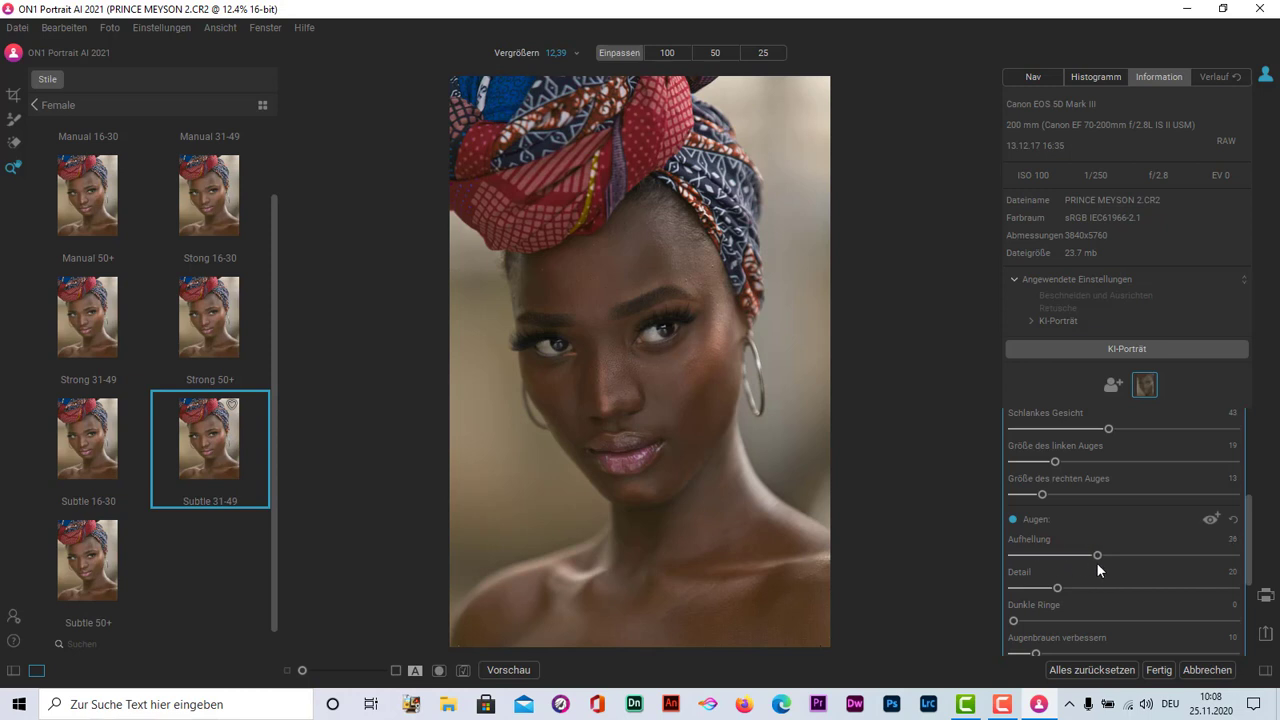
{"action": "left_click_drag", "start_coordinate": [1097, 563], "coordinate": [1231, 561]}
{"action": "left_click_drag", "start_coordinate": [1131, 550], "coordinate": [1012, 551]}
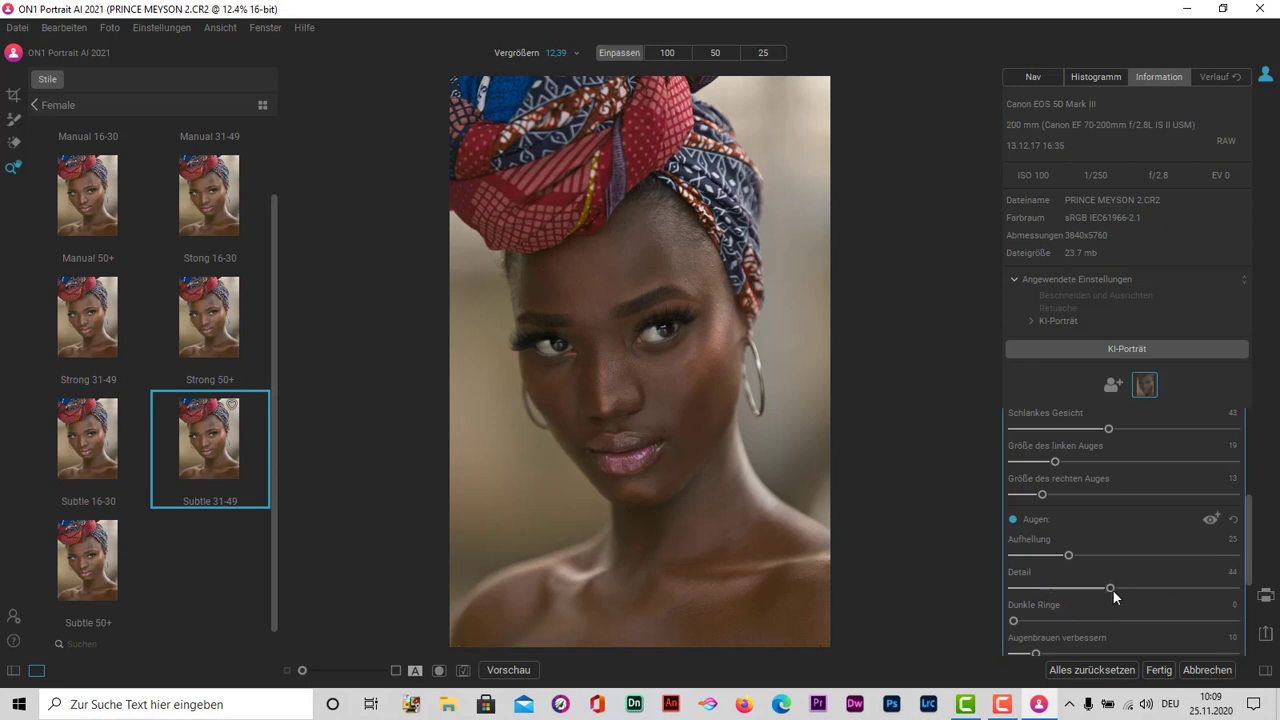
{"action": "left_click_drag", "start_coordinate": [1175, 599], "coordinate": [1248, 598]}
{"action": "mouse_move", "coordinate": [1153, 590]}
{"action": "left_mouse_down"}
{"action": "mouse_move", "coordinate": [1166, 588]}
{"action": "mouse_move", "coordinate": [1085, 590]}
{"action": "left_mouse_up"}
{"action": "left_click_drag", "start_coordinate": [1247, 560], "coordinate": [1247, 600]}
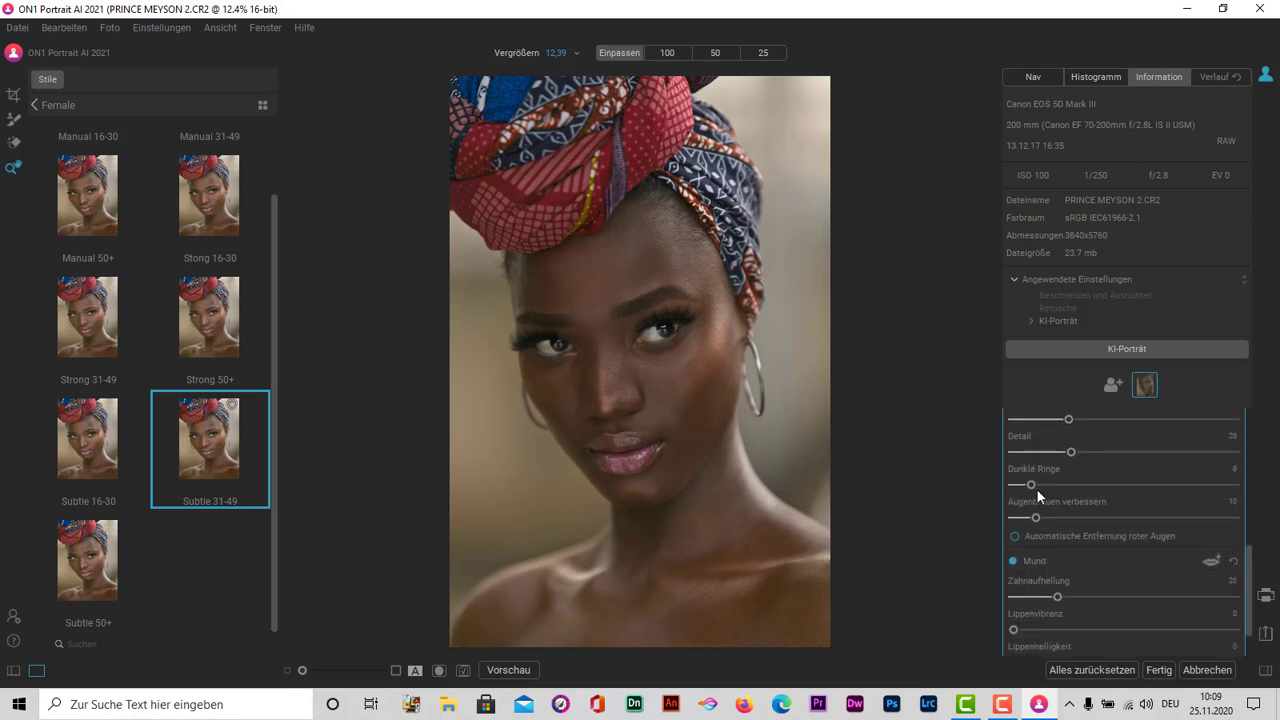
- Set dark circle reduction to 31 and eyebrow enhancement to 27
{"action": "left_click", "coordinate": [1036, 488]}
{"action": "left_click_drag", "start_coordinate": [1039, 514], "coordinate": [1056, 521]}
{"action": "mouse_move", "coordinate": [1044, 484]}
{"action": "left_mouse_down"}
{"action": "mouse_move", "coordinate": [1225, 488]}
{"action": "mouse_move", "coordinate": [1103, 485]}
{"action": "mouse_move", "coordinate": [1277, 505]}
{"action": "mouse_move", "coordinate": [1089, 496]}
{"action": "left_mouse_up"}
{"action": "mouse_move", "coordinate": [1133, 521]}
{"action": "left_mouse_down"}
{"action": "mouse_move", "coordinate": [1212, 518]}
{"action": "mouse_move", "coordinate": [1080, 517]}
{"action": "left_mouse_up"}
{"action": "left_click", "coordinate": [1073, 517]}
- Toggle mouth adjustments off and on, then set lip vibrance 78, brightness 12, colour 29
{"action": "scroll", "coordinate": [1254, 586], "scroll_direction": "down", "scroll_amount": 1}
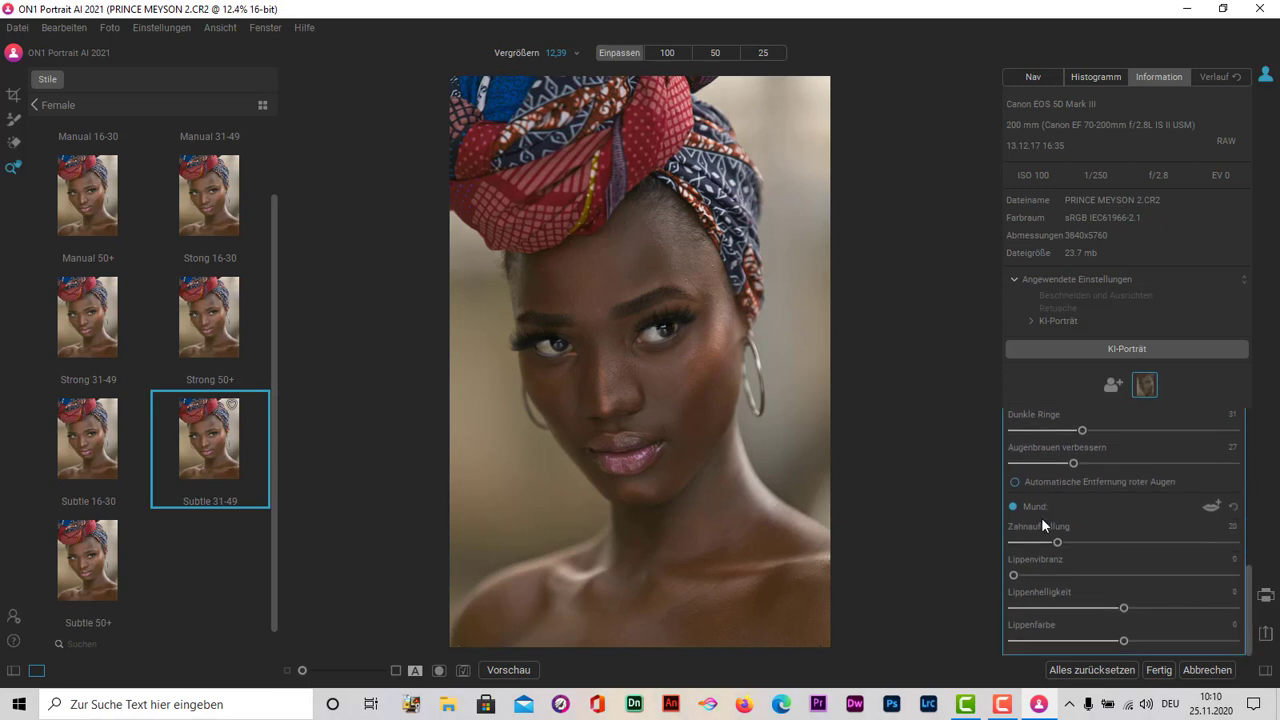
{"action": "left_click", "coordinate": [1043, 512]}
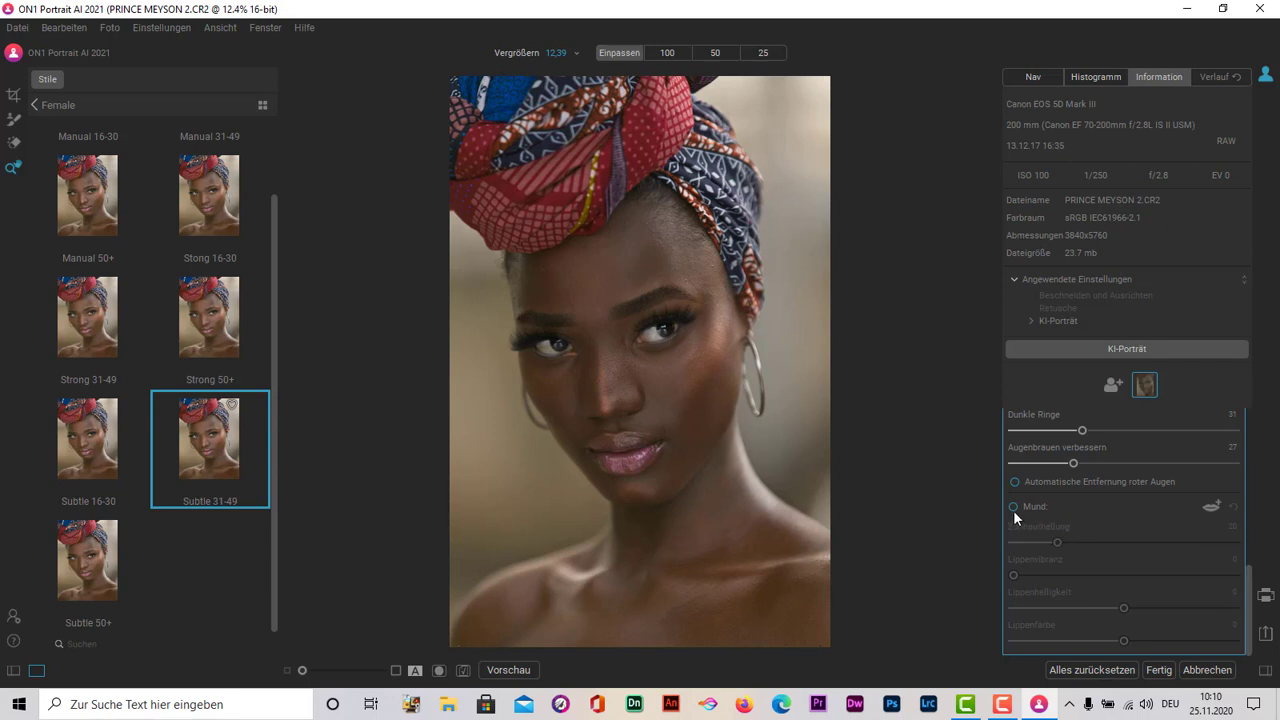
{"action": "left_click", "coordinate": [1013, 507]}
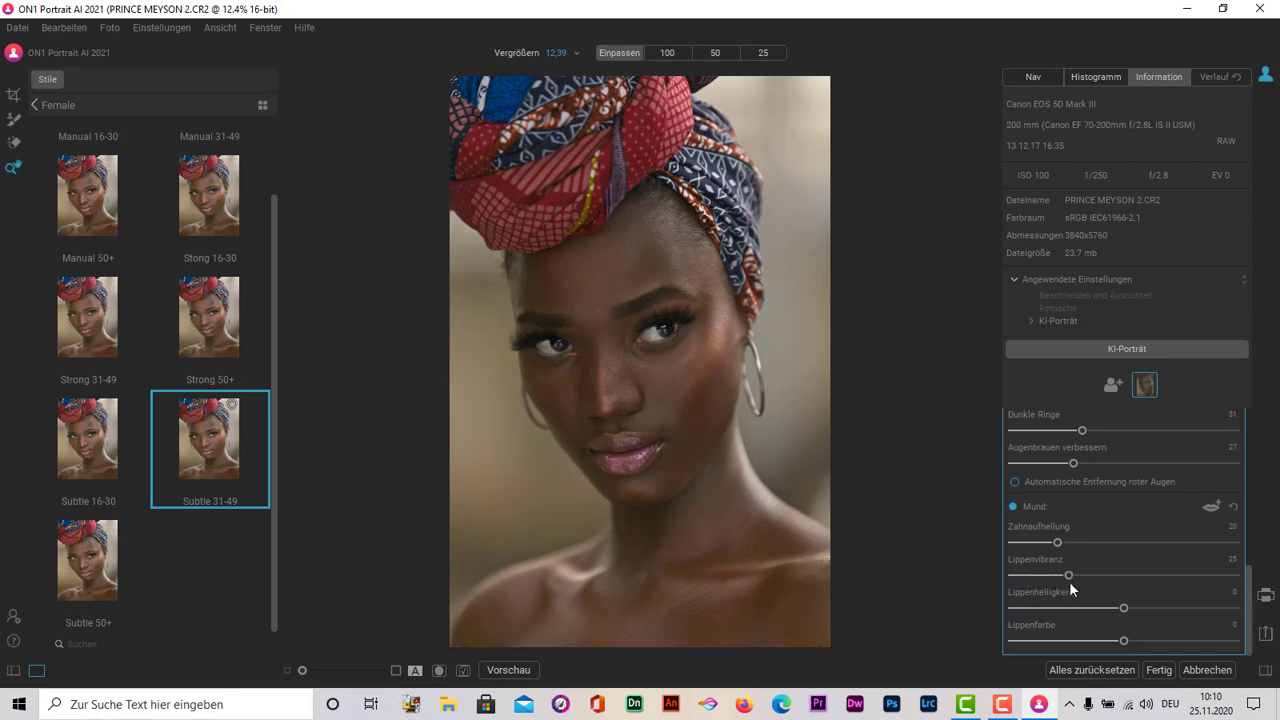
{"action": "left_click_drag", "start_coordinate": [1070, 576], "coordinate": [1224, 577]}
{"action": "left_click_drag", "start_coordinate": [1155, 640], "coordinate": [1157, 640]}
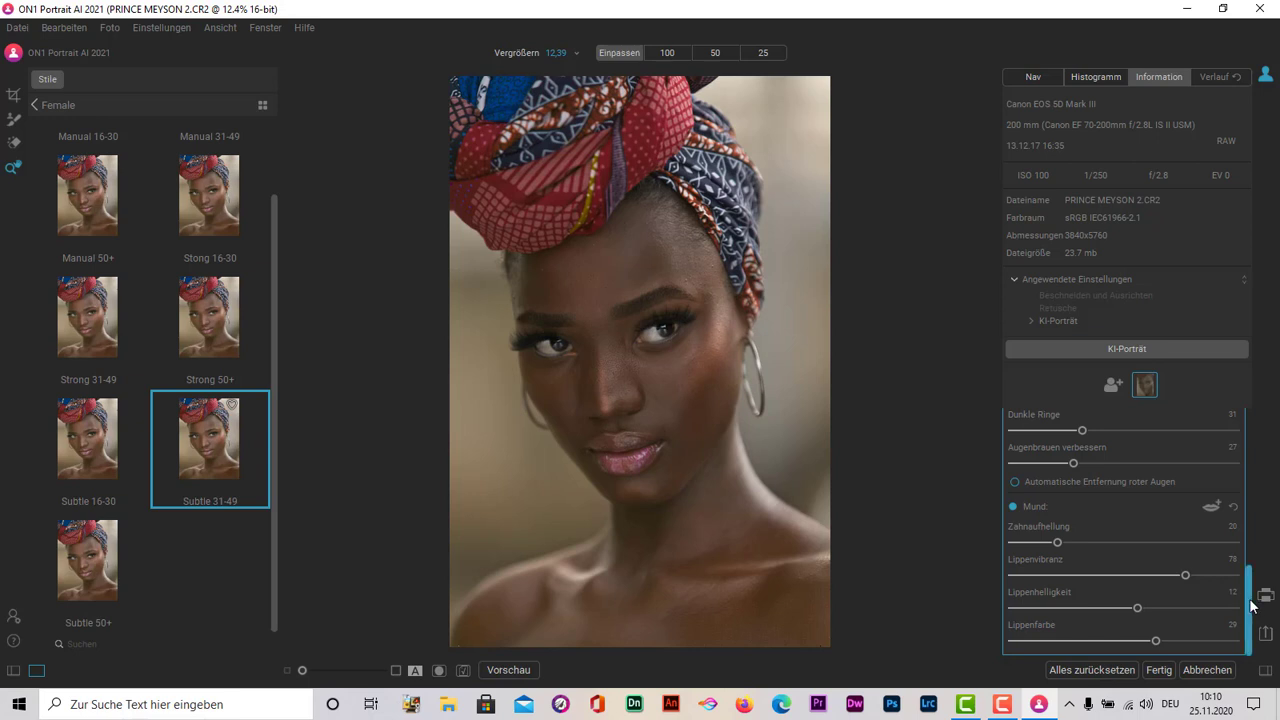
{"action": "left_click_drag", "start_coordinate": [1254, 607], "coordinate": [1252, 452]}
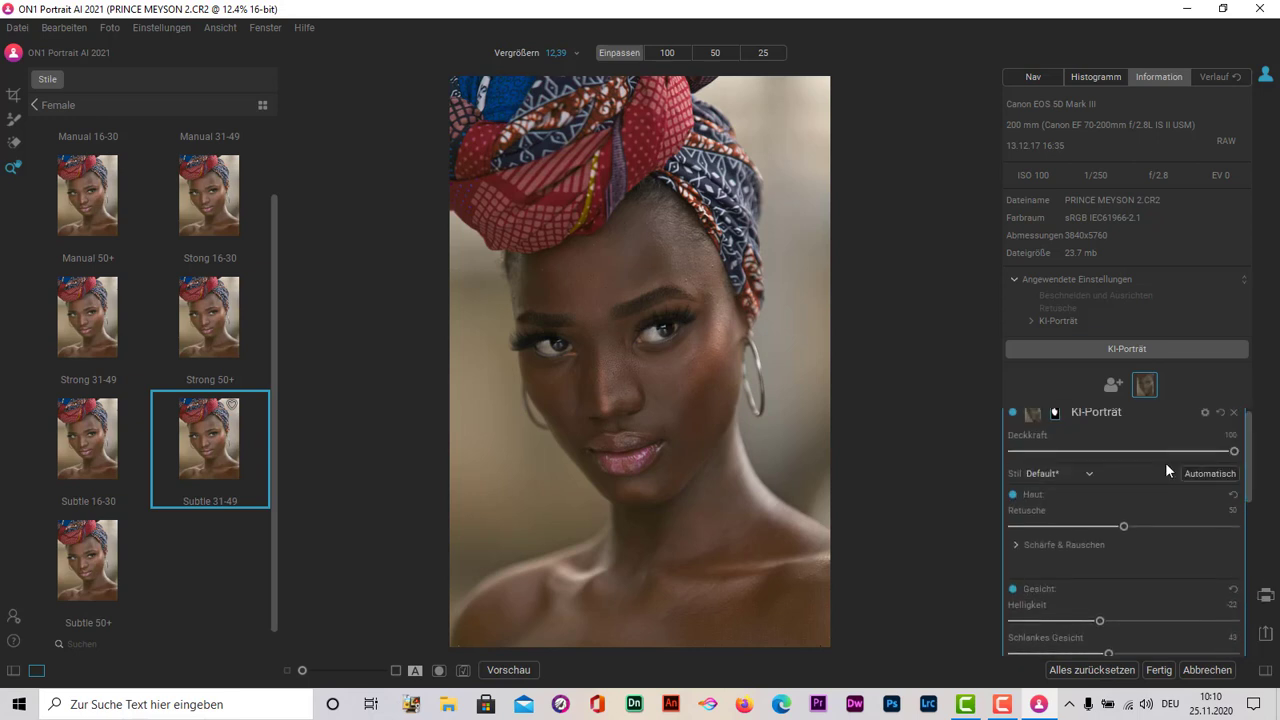
- Expand Sharpness & Noise and set the skin retouching slider to 56
{"action": "left_click", "coordinate": [1085, 546]}
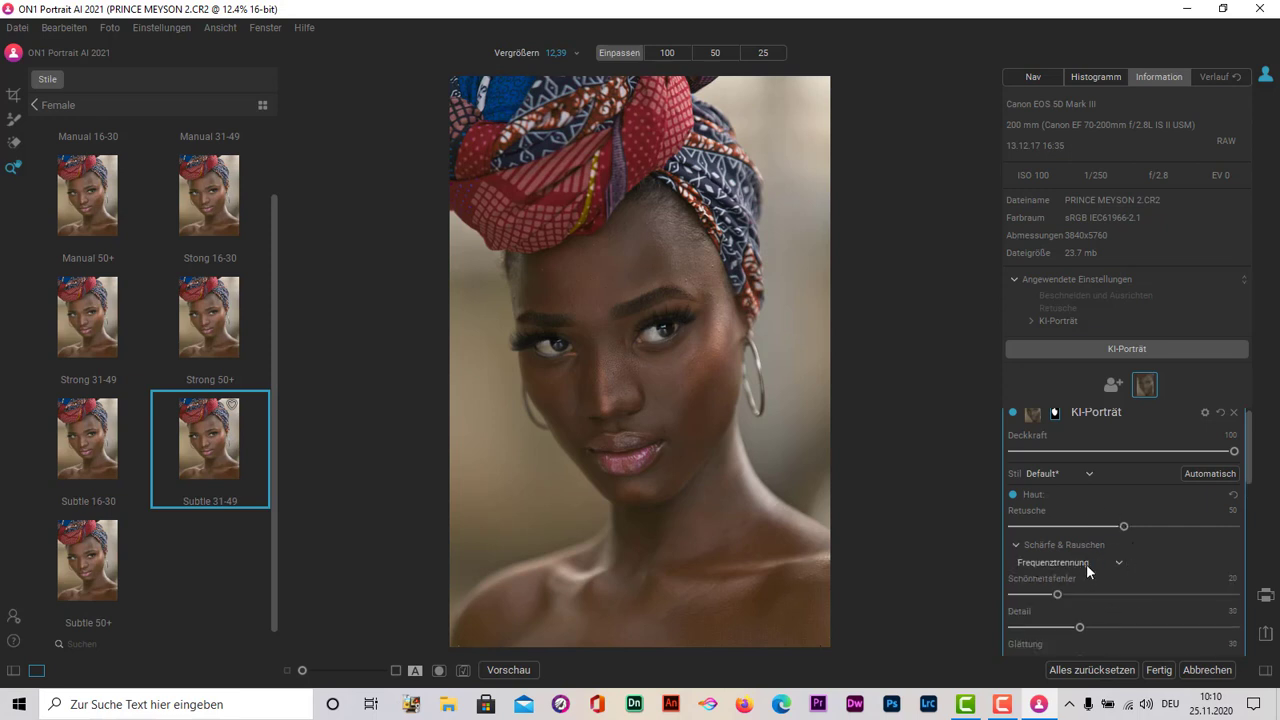
{"action": "scroll", "coordinate": [1254, 441], "scroll_direction": "down", "scroll_amount": 1}
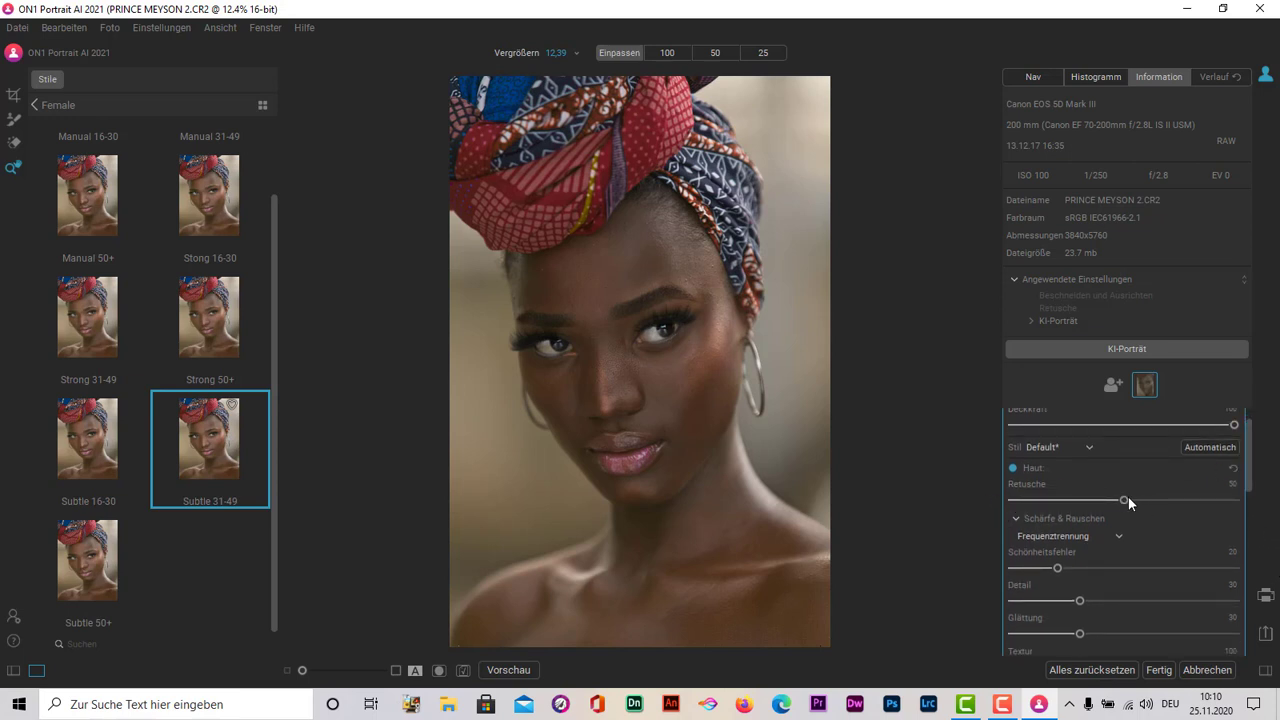
{"action": "left_click_drag", "start_coordinate": [1128, 498], "coordinate": [1202, 498]}
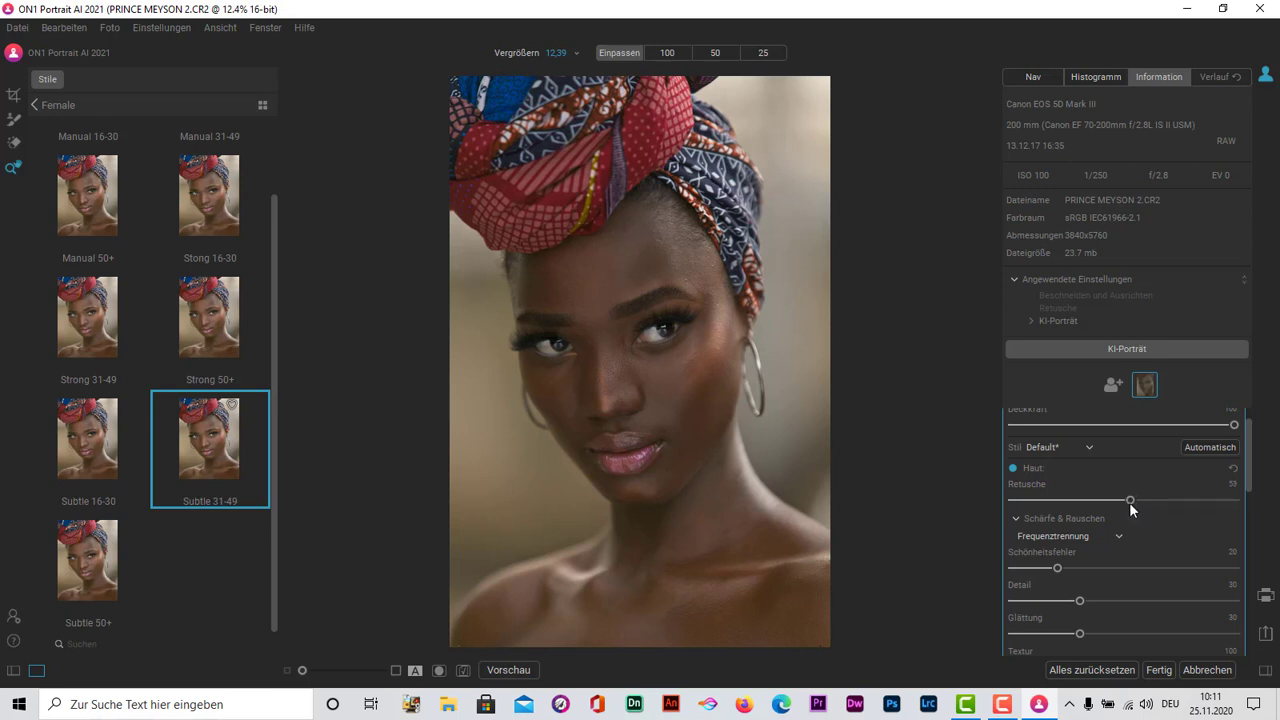
{"action": "left_click_drag", "start_coordinate": [1148, 502], "coordinate": [1154, 502]}
- Check the skin retouch methods, add moderate skin glow and adjust face brightness
{"action": "left_click", "coordinate": [1121, 537]}
{"action": "left_click_drag", "start_coordinate": [1105, 632], "coordinate": [1107, 633]}
{"action": "left_click_drag", "start_coordinate": [1250, 468], "coordinate": [1258, 515]}
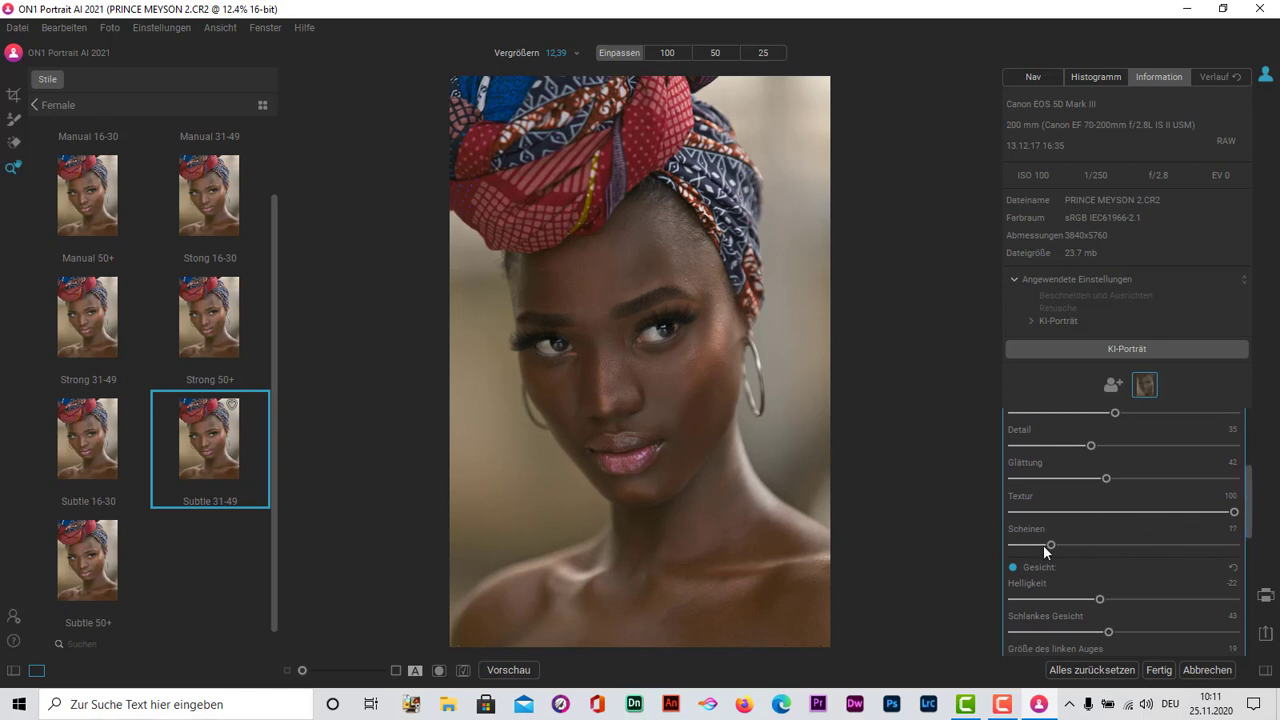
{"action": "mouse_move", "coordinate": [1029, 546]}
{"action": "left_mouse_down"}
{"action": "mouse_move", "coordinate": [1216, 551]}
{"action": "mouse_move", "coordinate": [1201, 552]}
{"action": "left_mouse_up"}
{"action": "left_click_drag", "start_coordinate": [1167, 545], "coordinate": [1152, 545]}
{"action": "left_click_drag", "start_coordinate": [1144, 599], "coordinate": [1064, 601]}
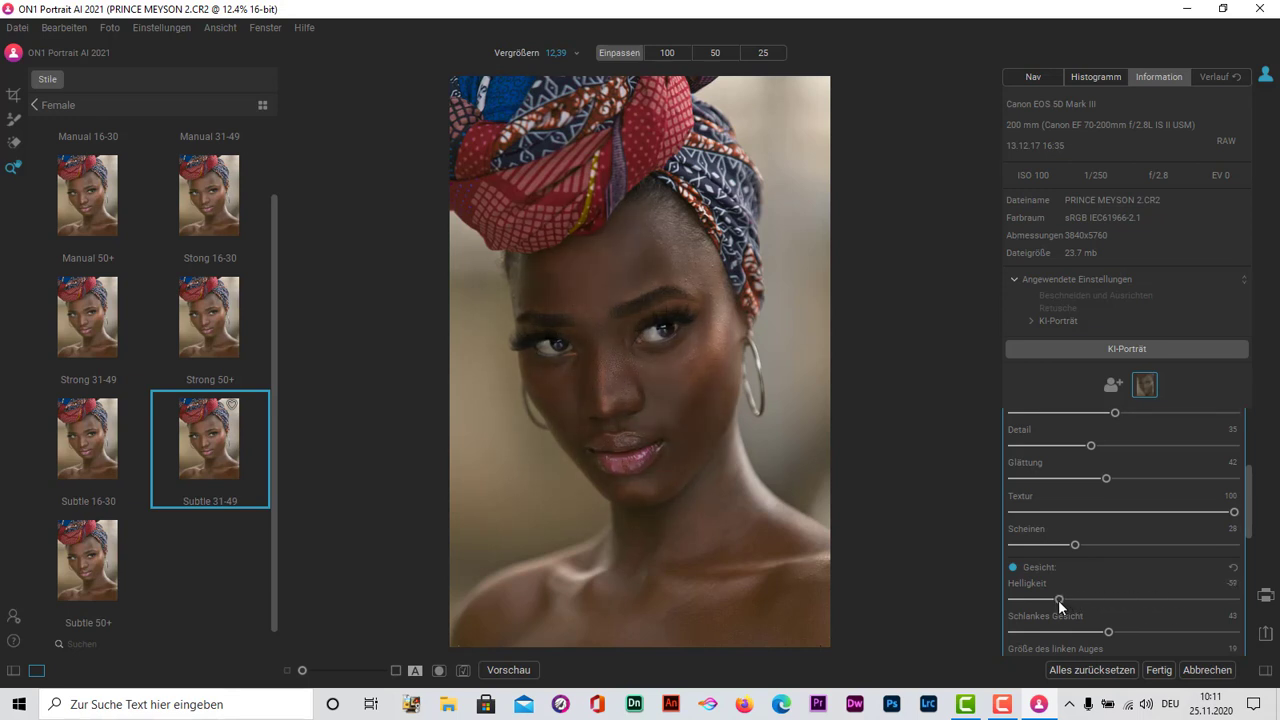
{"action": "left_click_drag", "start_coordinate": [1058, 600], "coordinate": [1087, 599]}
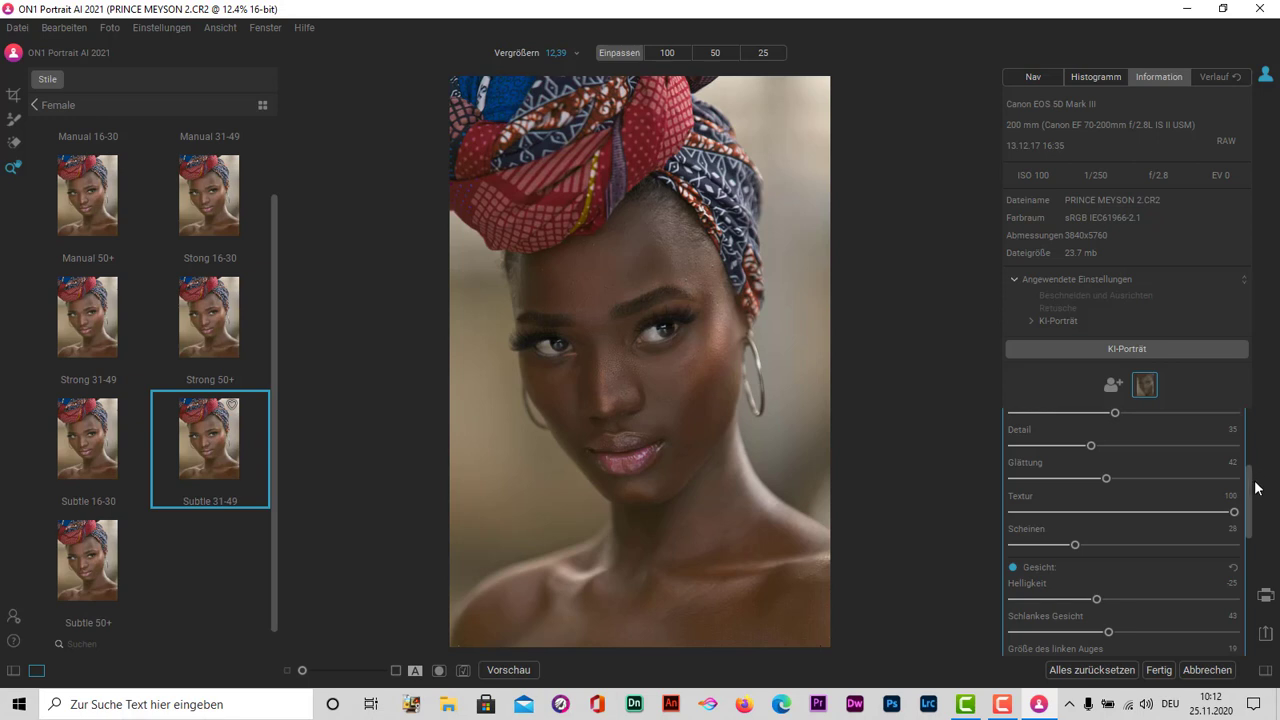
- Review the remaining face settings, then apply the edits with Fertig to render
{"action": "left_click_drag", "start_coordinate": [1249, 490], "coordinate": [1256, 412]}
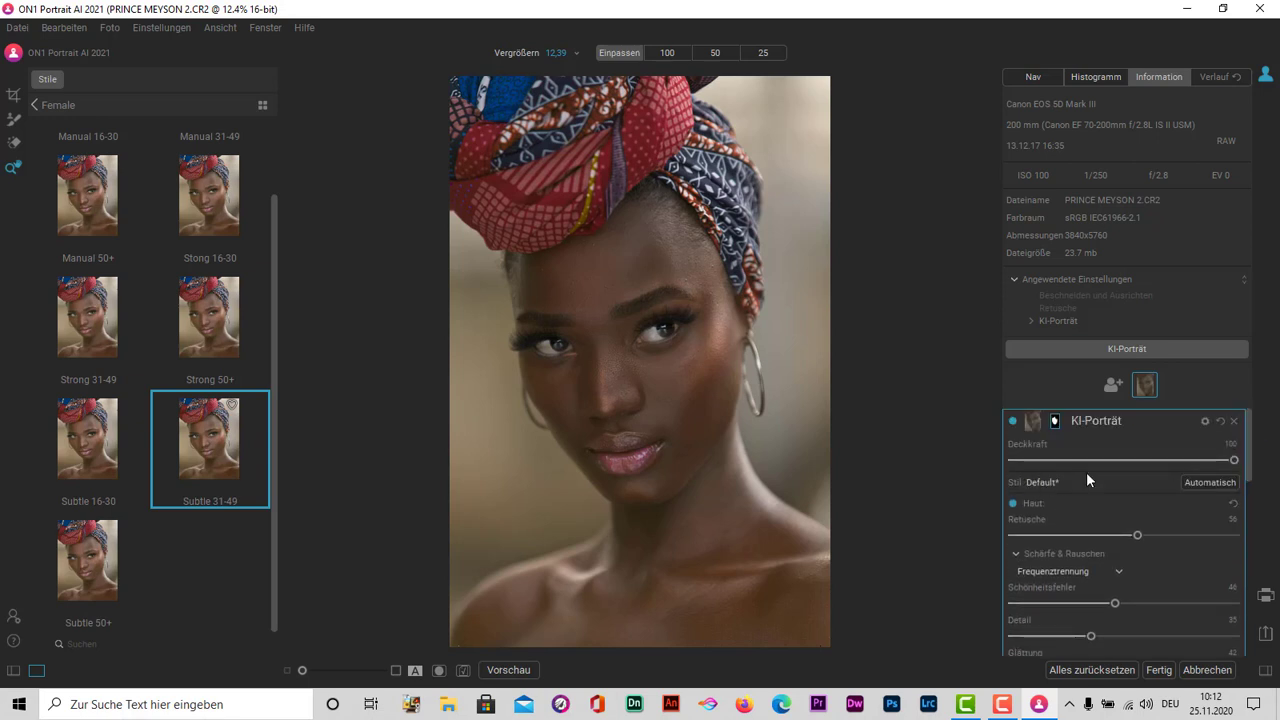
{"action": "mouse_move", "coordinate": [1060, 482]}
{"action": "scroll", "coordinate": [1255, 462], "scroll_direction": "down", "scroll_amount": 2}
{"action": "scroll", "coordinate": [1260, 500], "scroll_direction": "down", "scroll_amount": 2}
{"action": "scroll", "coordinate": [1264, 503], "scroll_direction": "down", "scroll_amount": 2}
{"action": "scroll", "coordinate": [1266, 503], "scroll_direction": "down", "scroll_amount": 1}
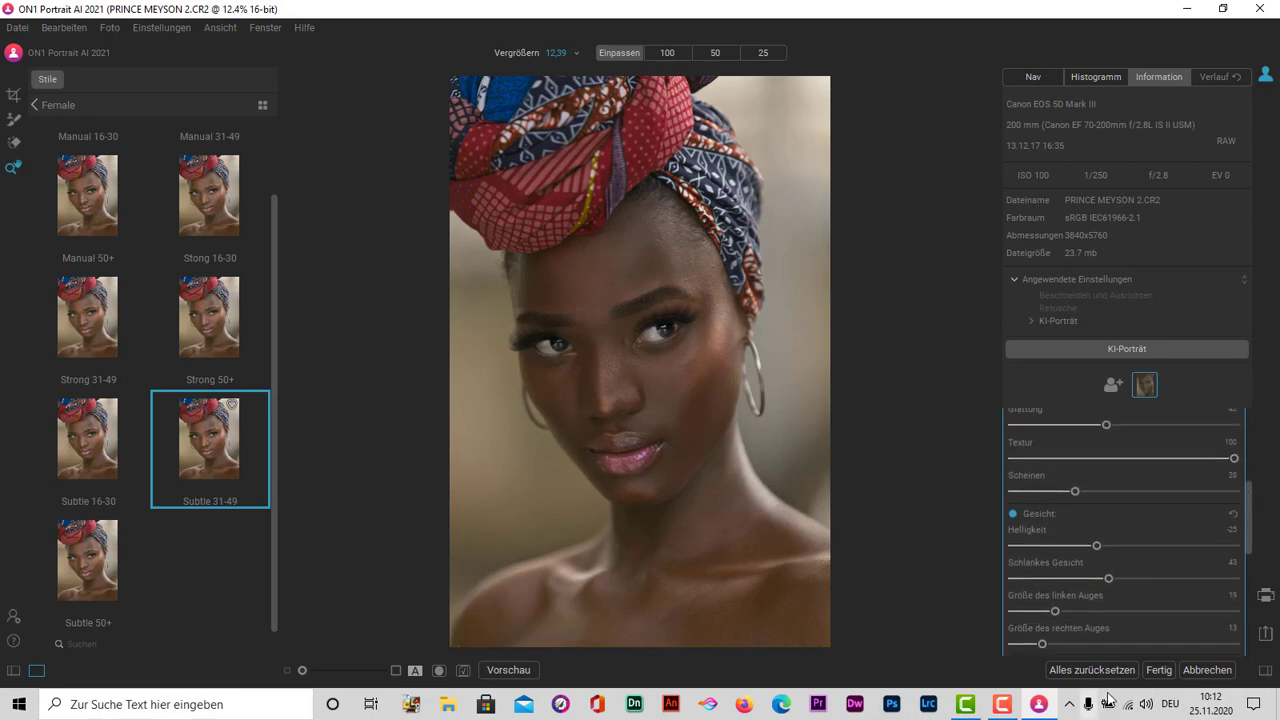
{"action": "left_click", "coordinate": [1163, 675]}
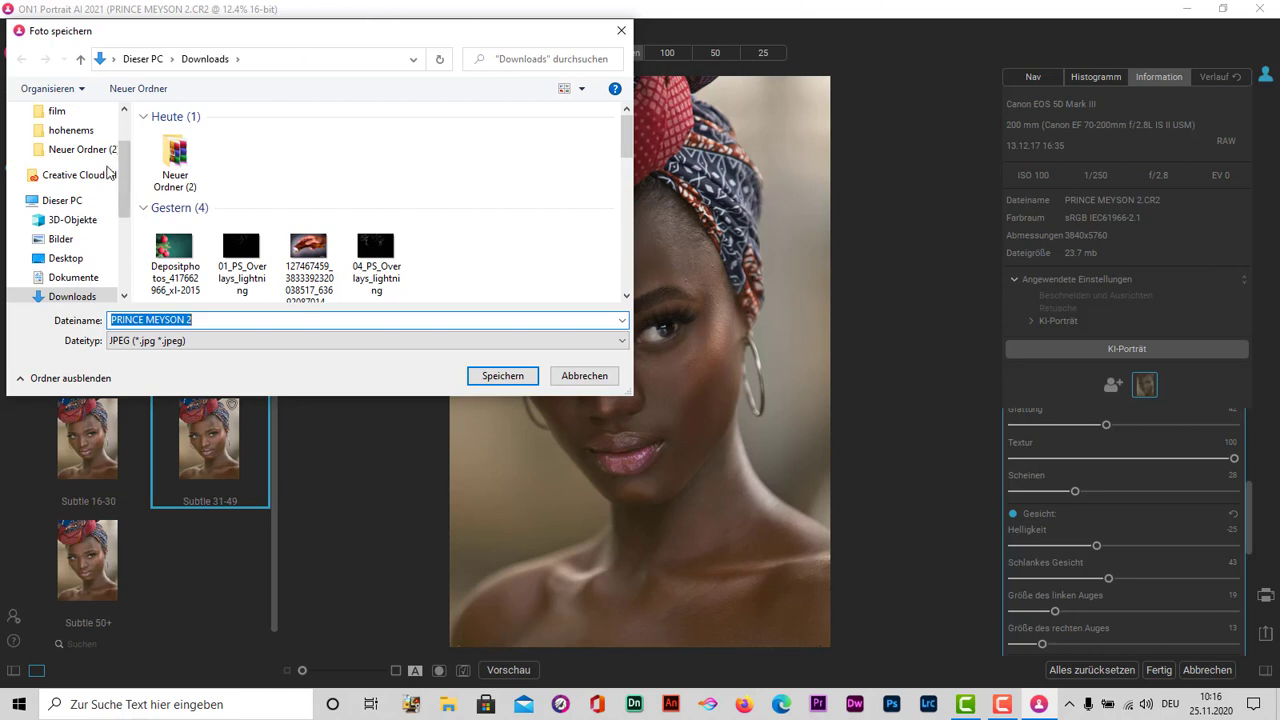
- Set the save location to Desktop with JPEG format, then cancel the save
{"action": "mouse_move", "coordinate": [70, 200]}
{"action": "left_click", "coordinate": [68, 258]}
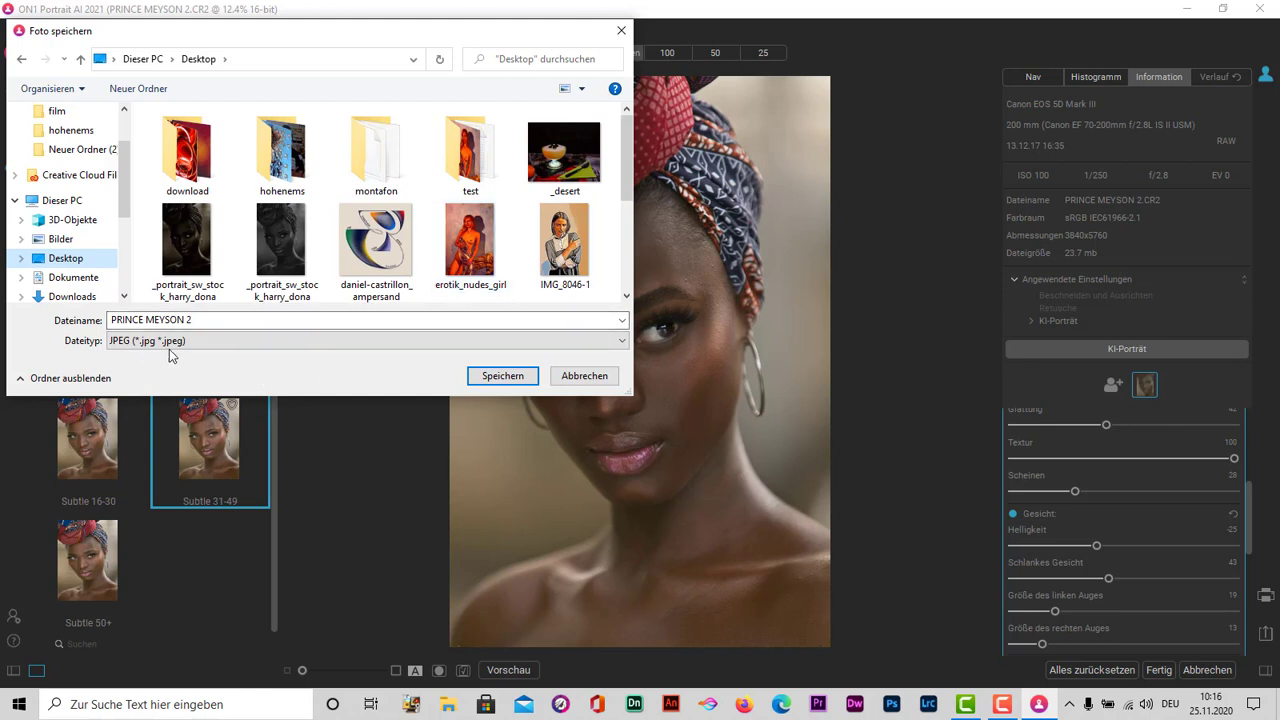
{"action": "left_click", "coordinate": [622, 341]}
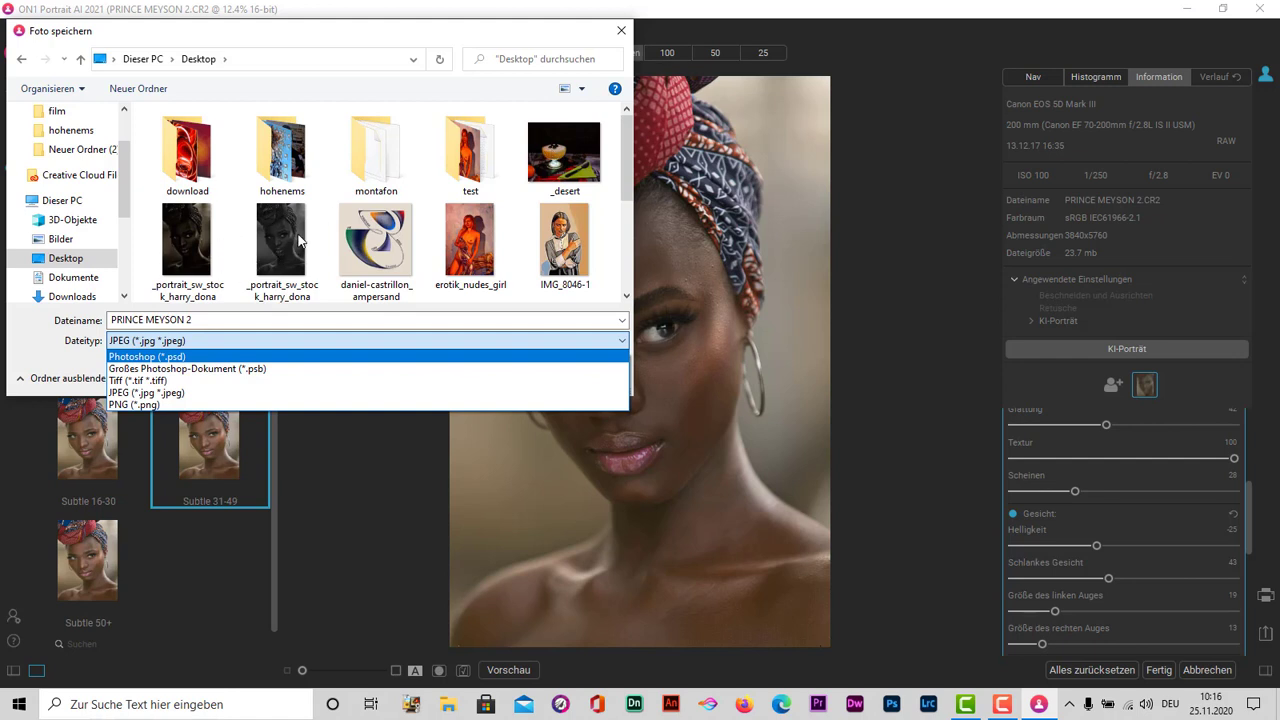
{"action": "left_click", "coordinate": [622, 34]}
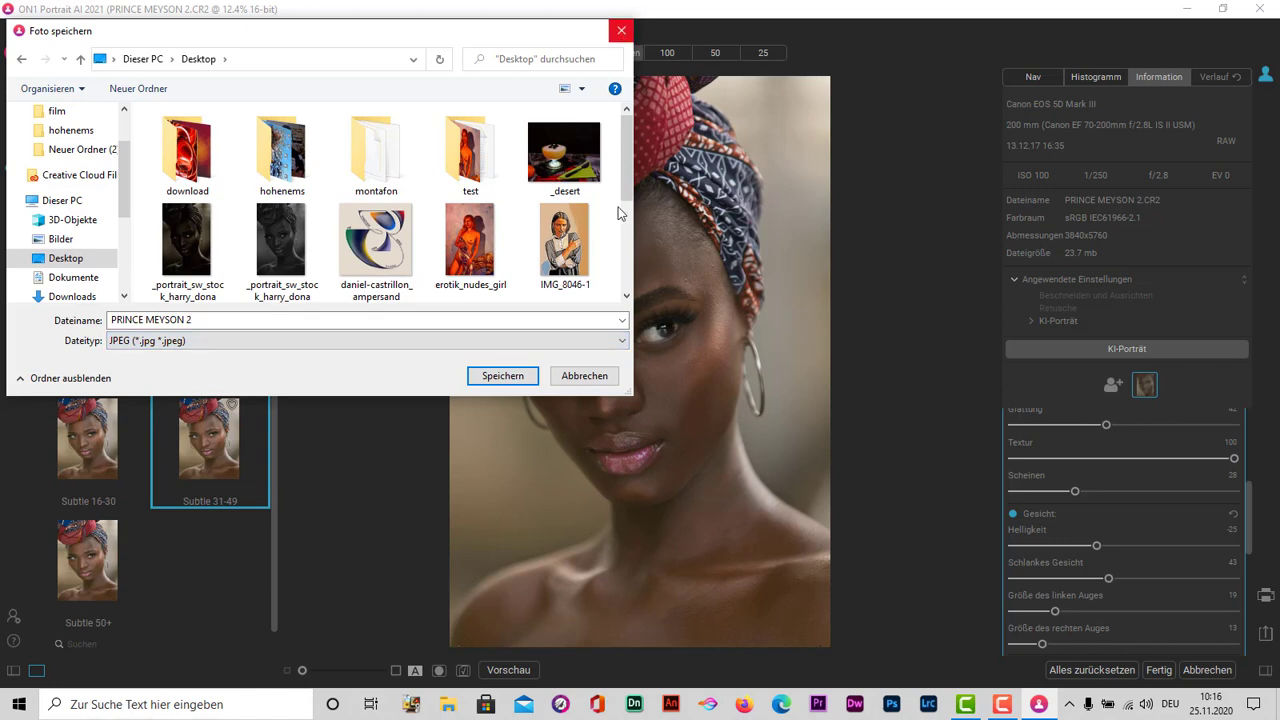
{"action": "left_click", "coordinate": [591, 379]}
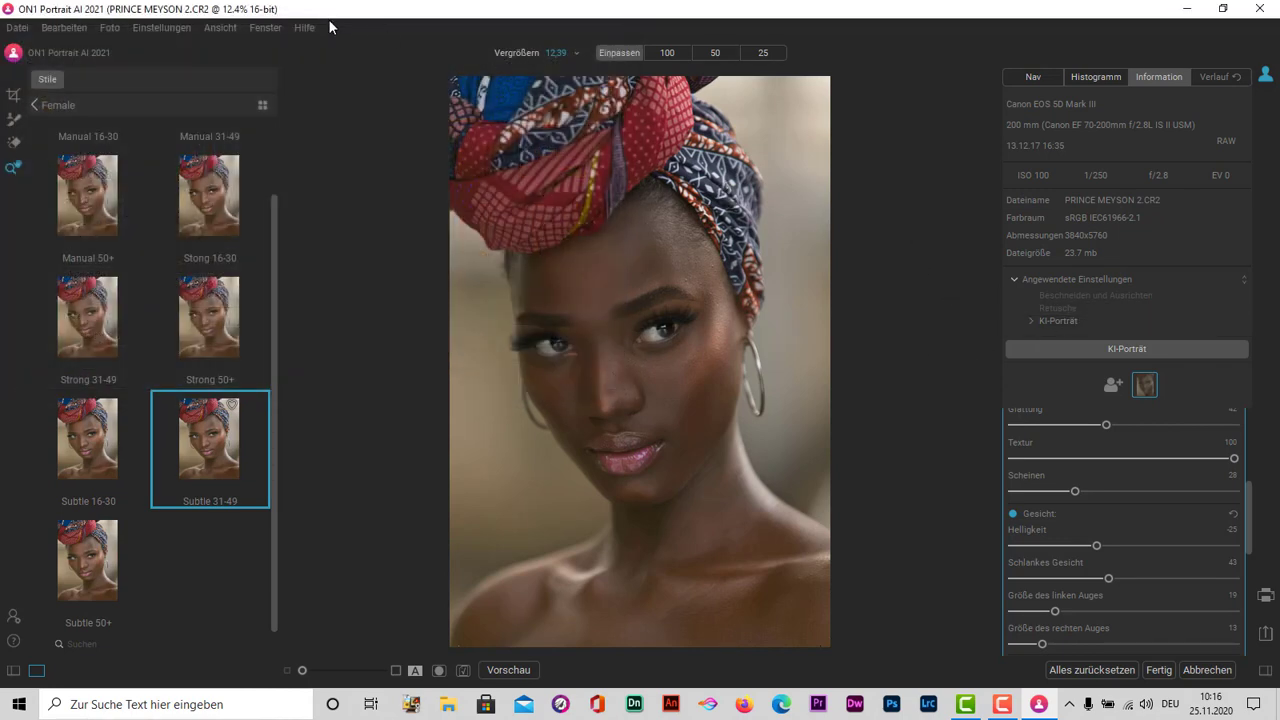
- Turn on the sharpening mask overlay, then browse the View, Settings and Help menus
{"action": "left_click", "coordinate": [262, 28]}
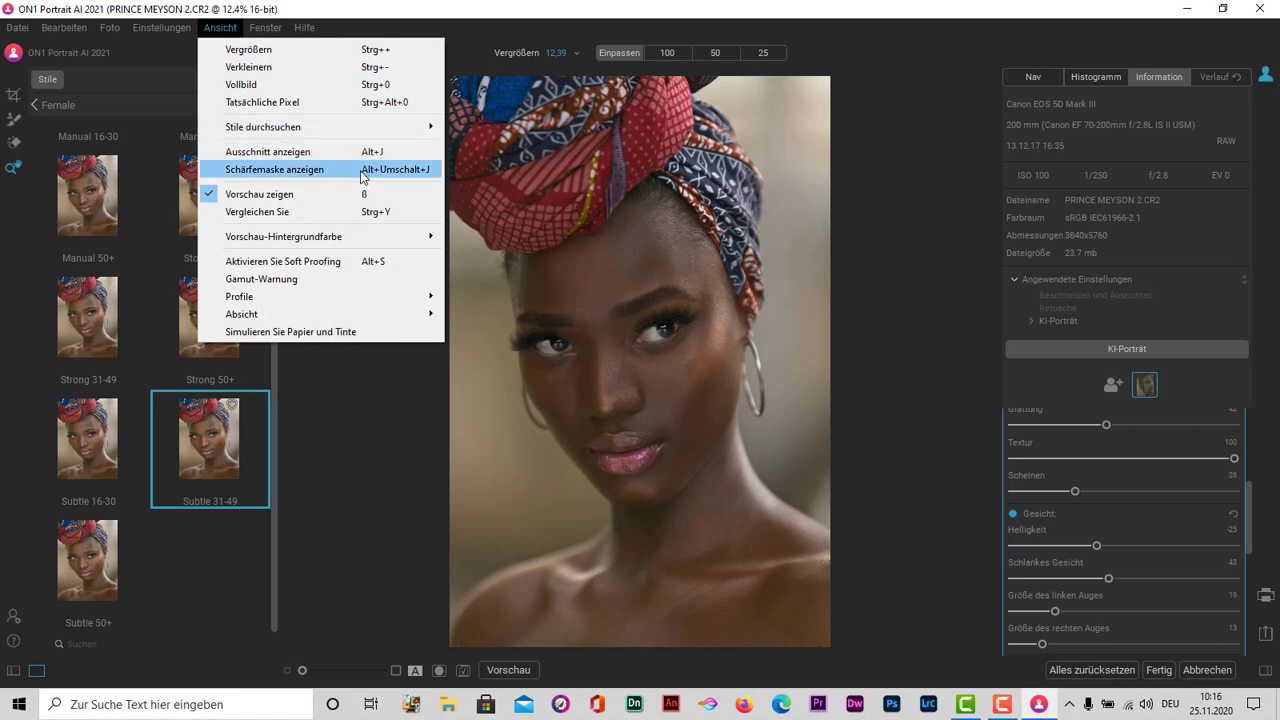
{"action": "left_click", "coordinate": [362, 172]}
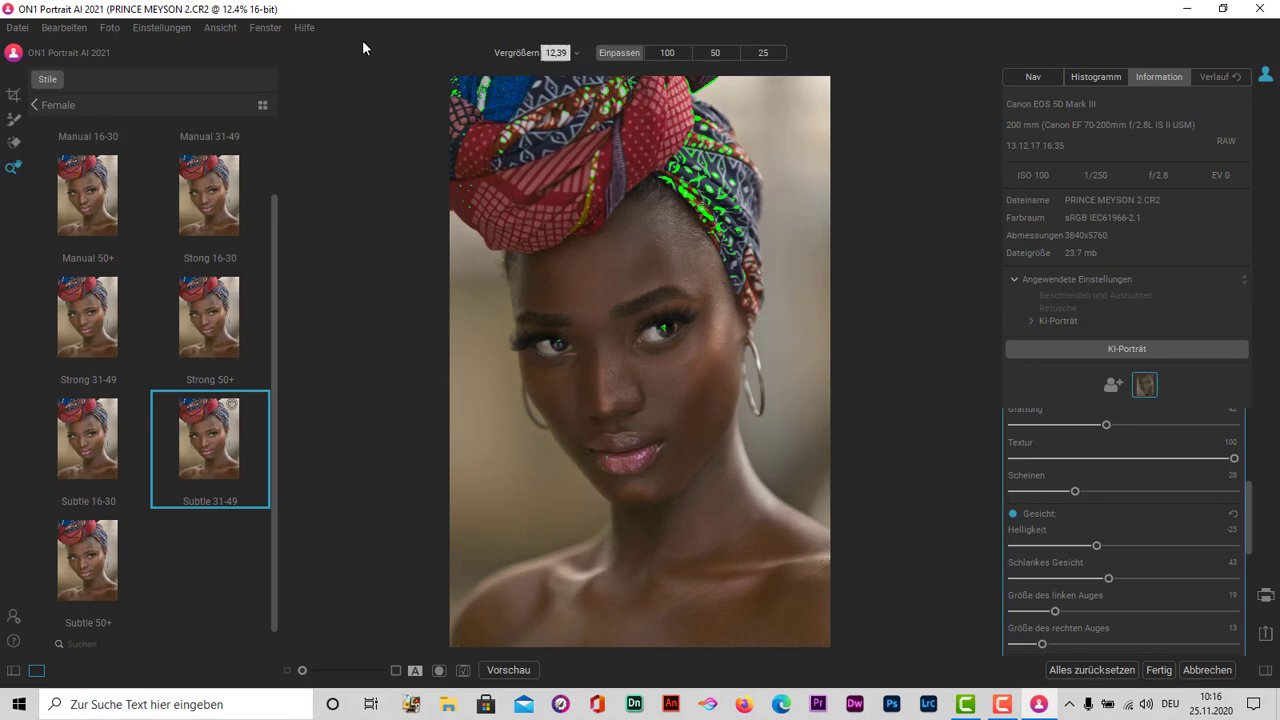
{"action": "left_click", "coordinate": [225, 28]}
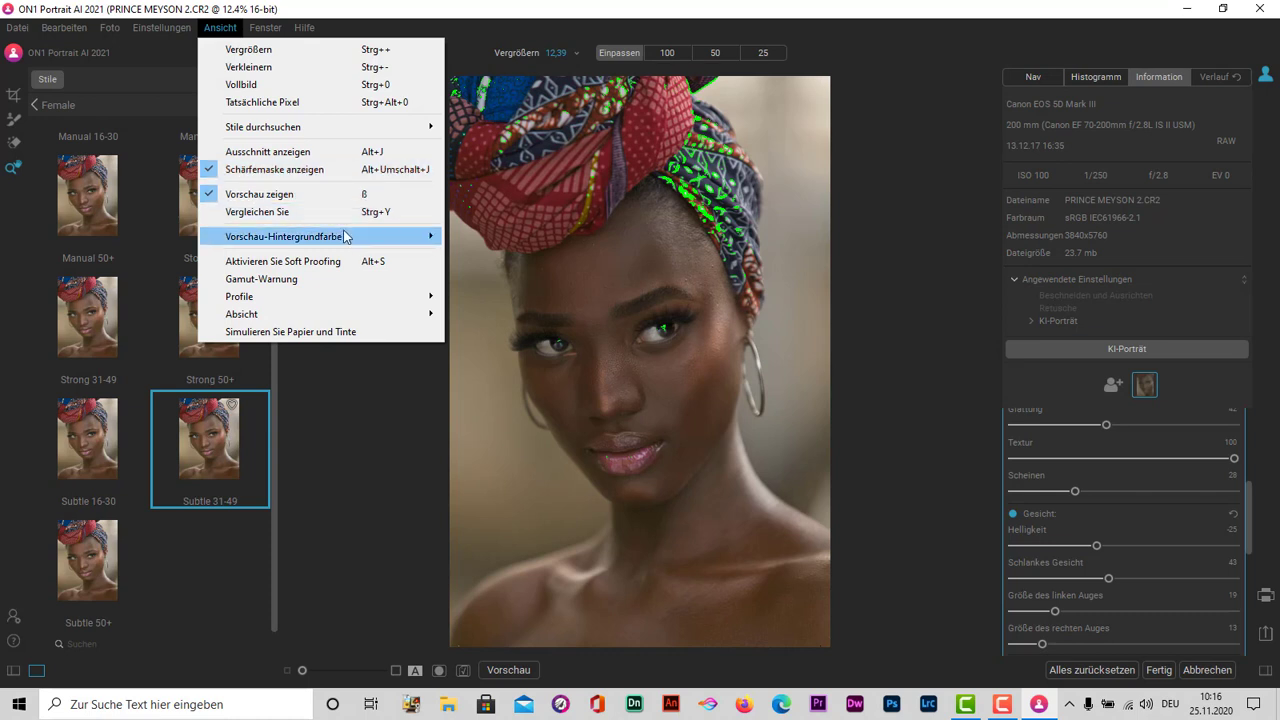
{"action": "mouse_move", "coordinate": [285, 236]}
{"action": "left_click", "coordinate": [200, 29]}
{"action": "left_click", "coordinate": [161, 28]}
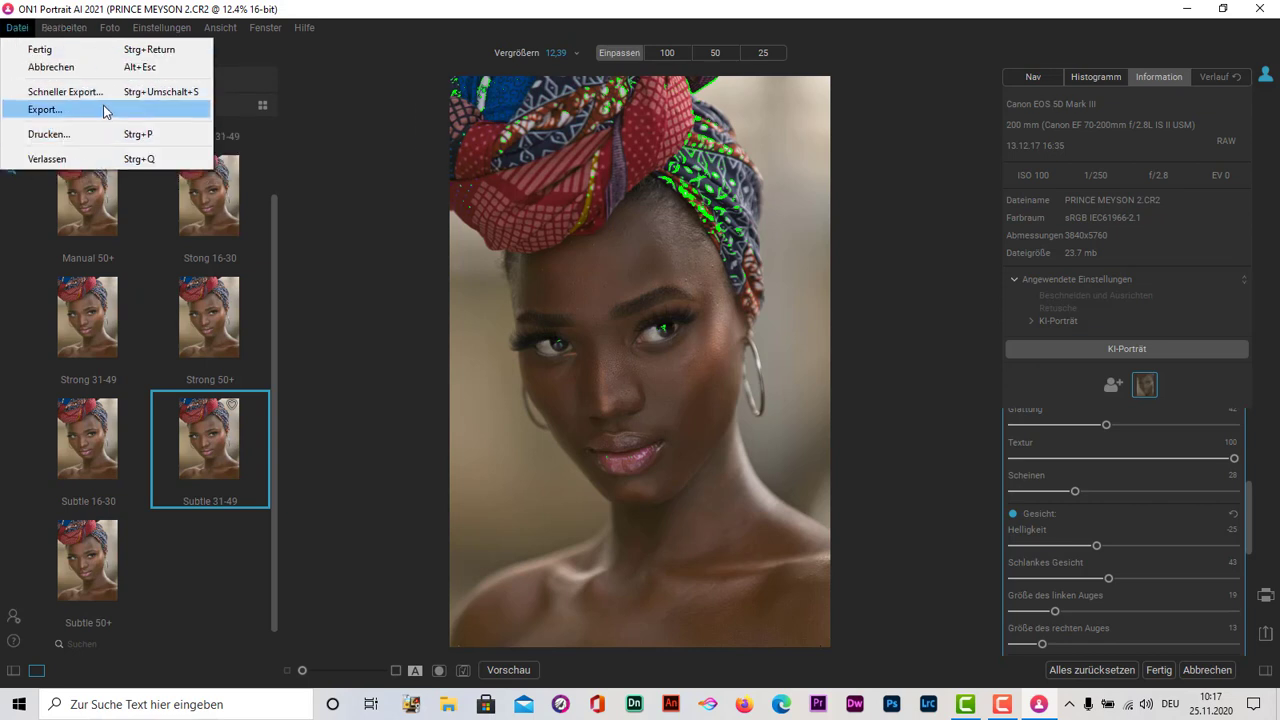
{"action": "mouse_move", "coordinate": [304, 27]}
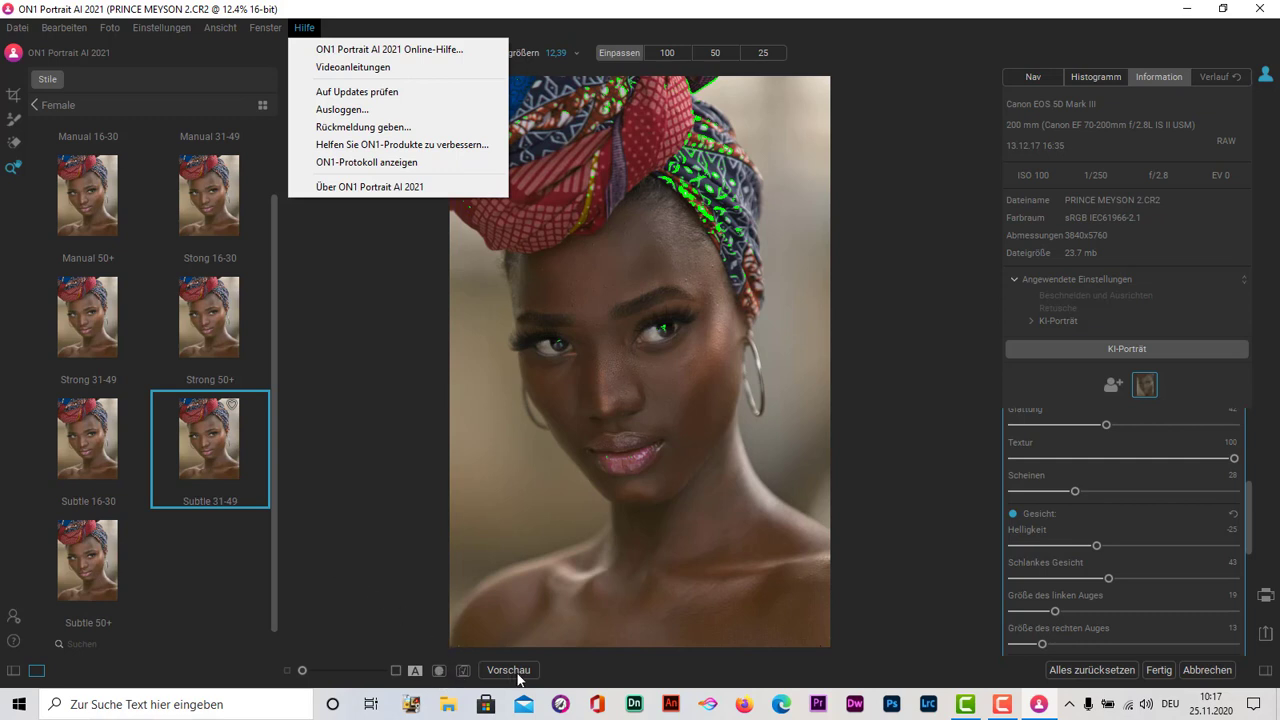
- Close Help, show the split before/after view, and render with Fertig
{"action": "left_click", "coordinate": [418, 676]}
{"action": "left_click", "coordinate": [463, 670]}
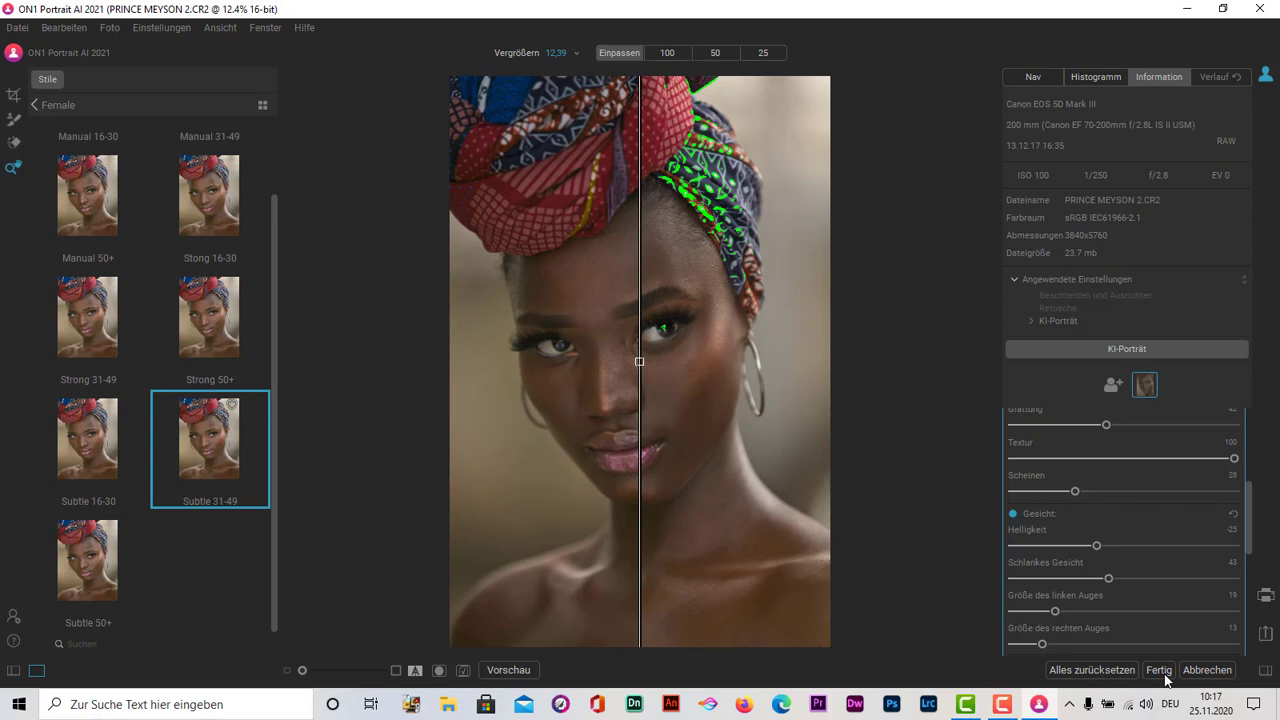
{"action": "left_click", "coordinate": [1160, 670]}
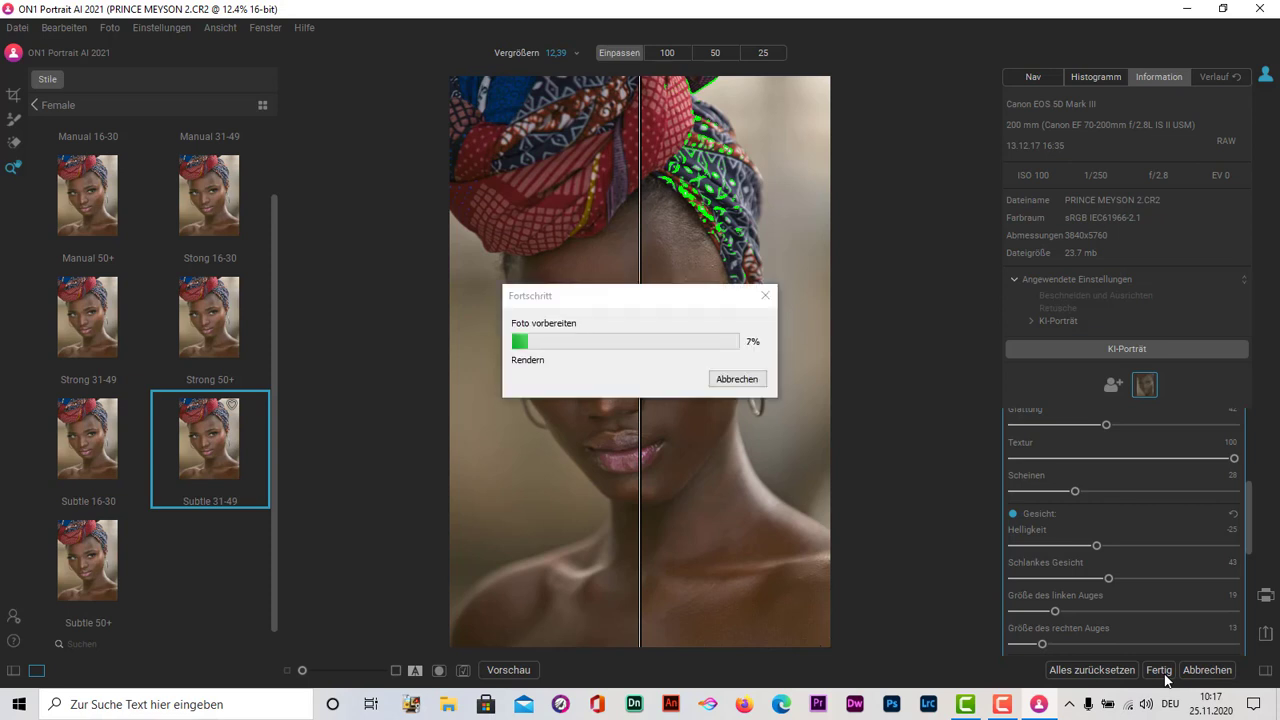
- Cancel the progress dialog and close Foto speichern without saving
{"action": "left_click", "coordinate": [740, 385]}
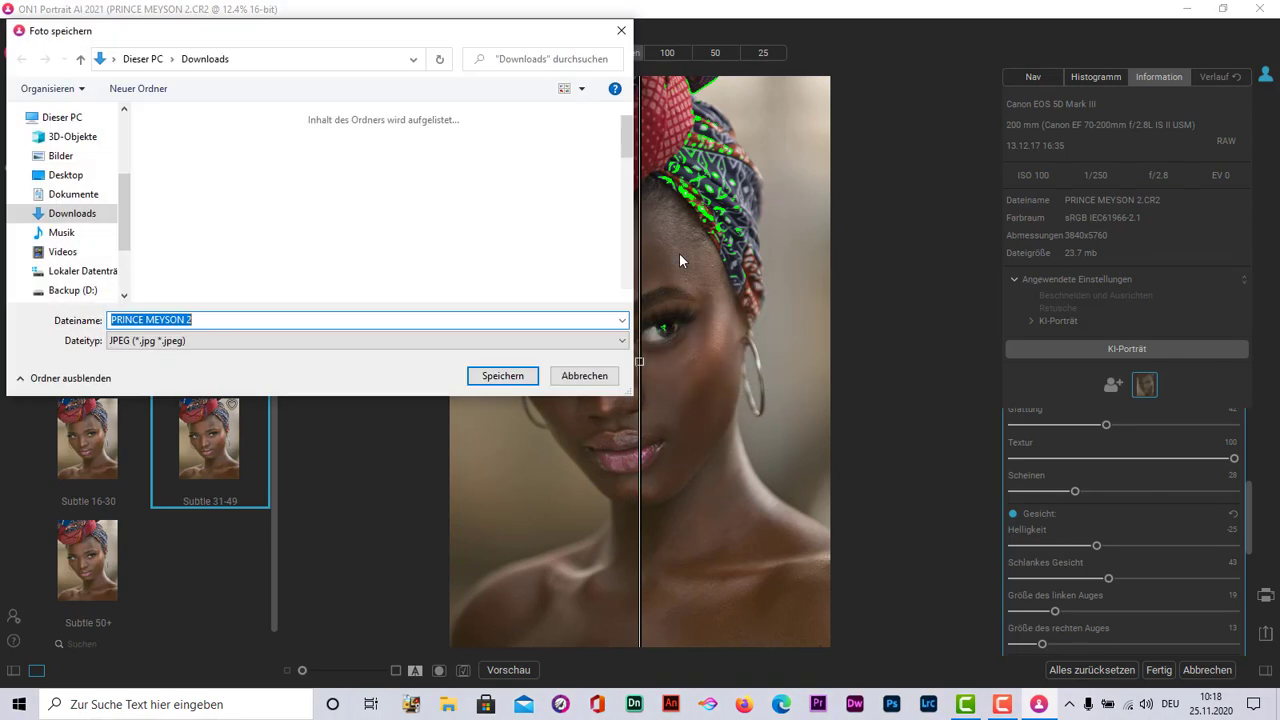
{"action": "left_click", "coordinate": [621, 30]}
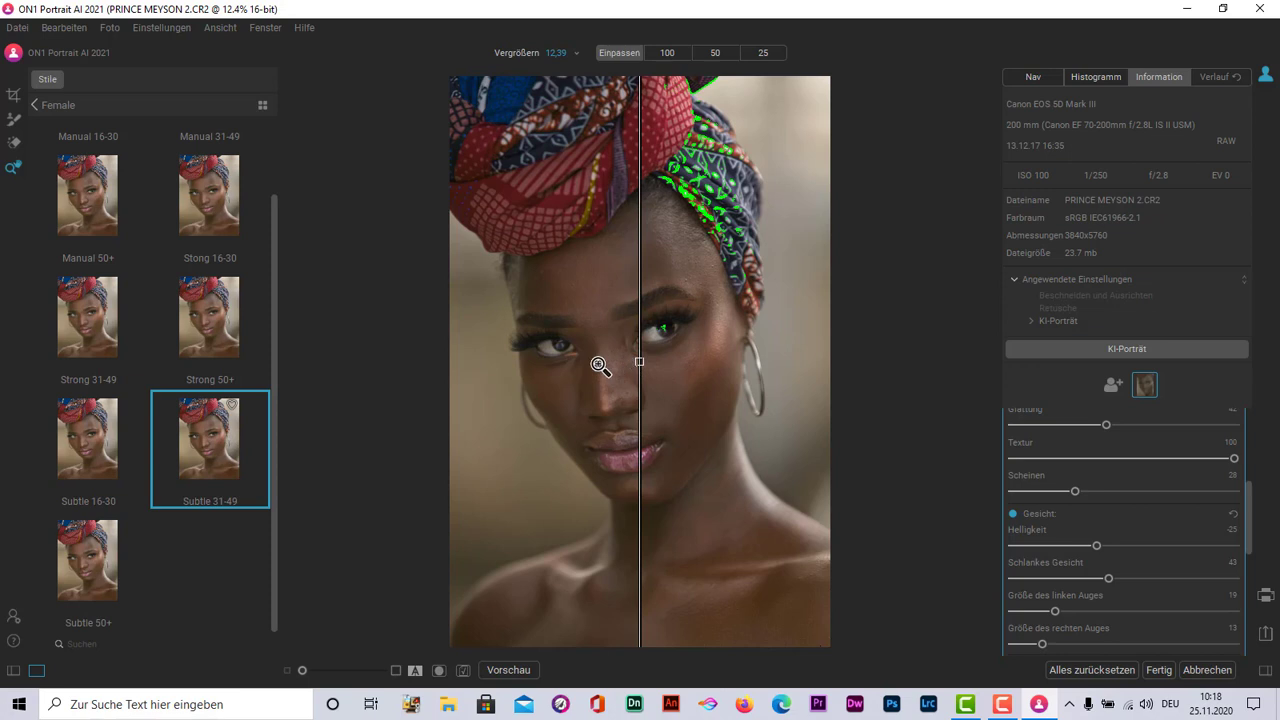
{"action": "left_click", "coordinate": [678, 216]}
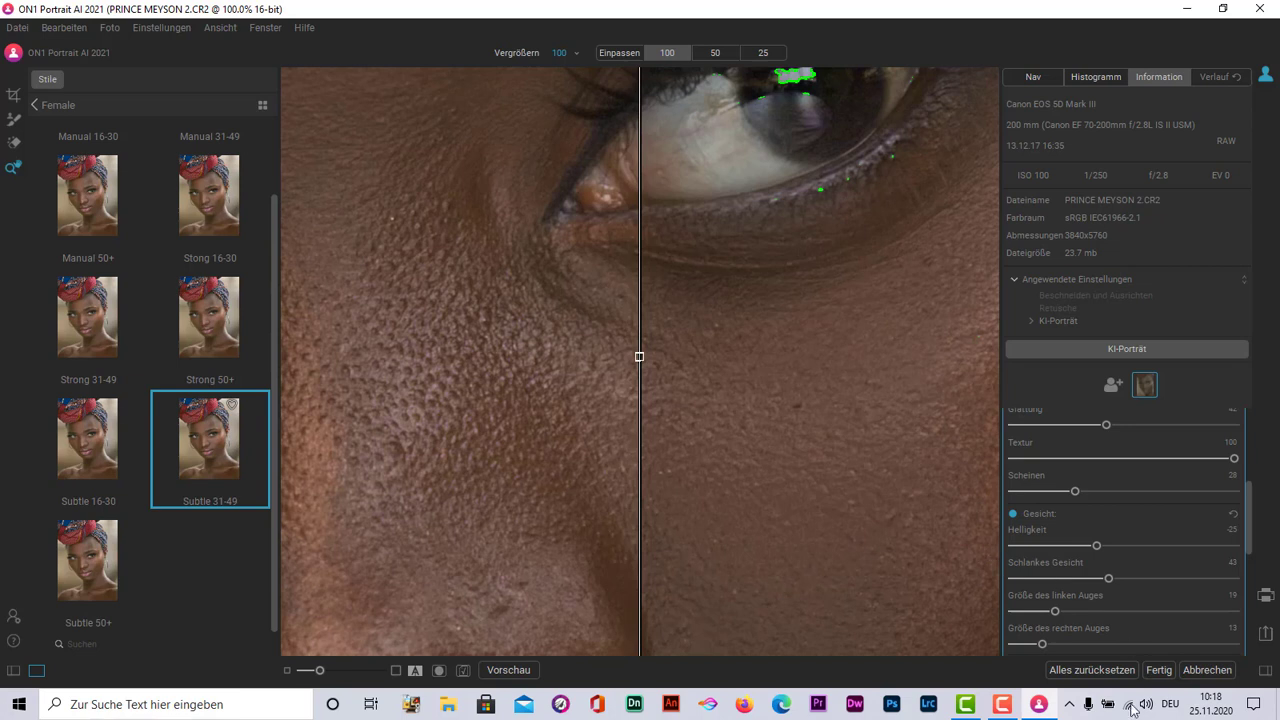
{"action": "left_click", "coordinate": [1005, 710]}
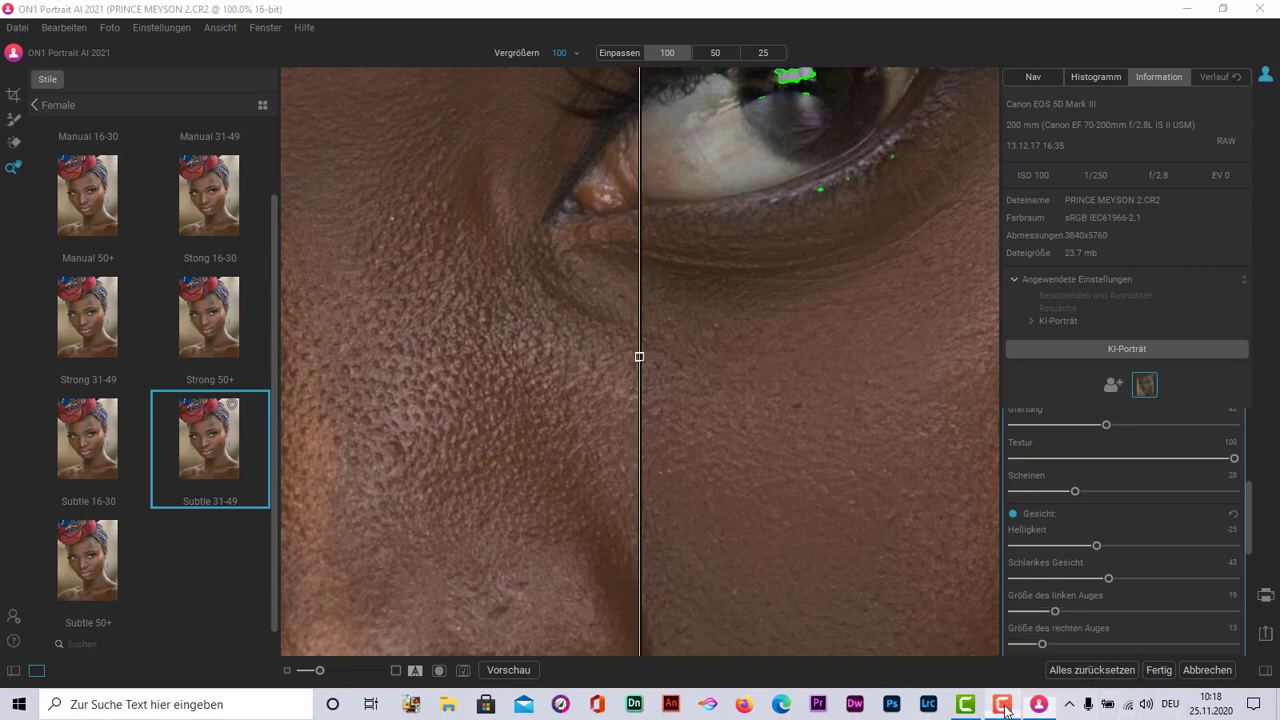